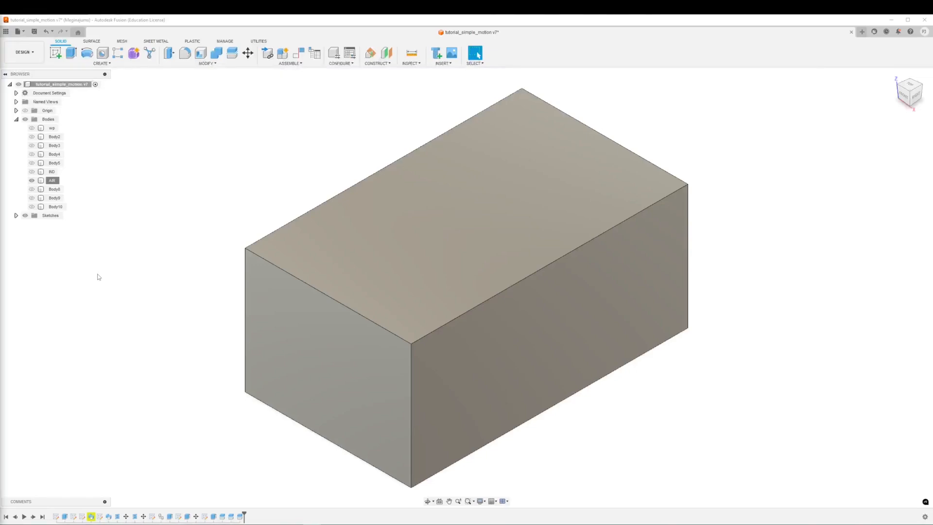
Show the IND and wp bodies alongside the AIR box and check where they meet its faces.
shift+middle_drag(191, 308, 204, 308)
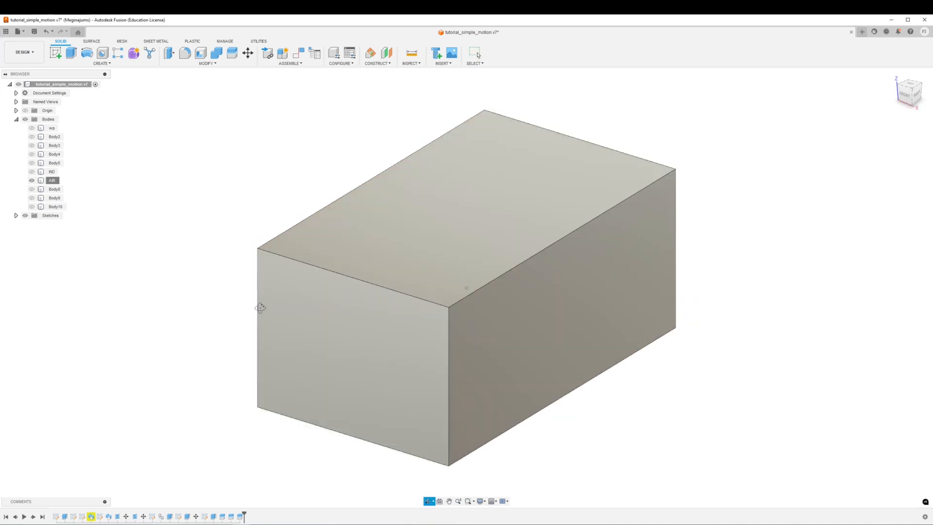
shift+middle_drag(260, 308, 187, 305)
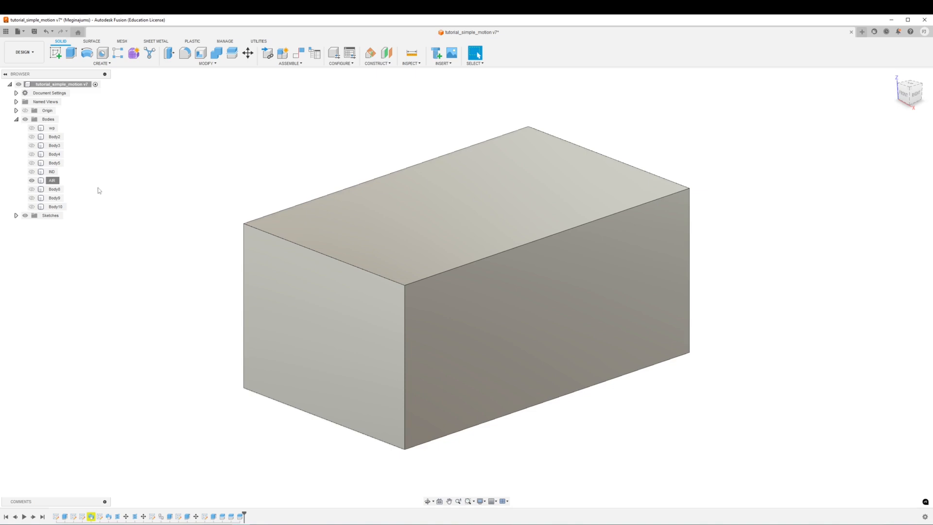
click(32, 172)
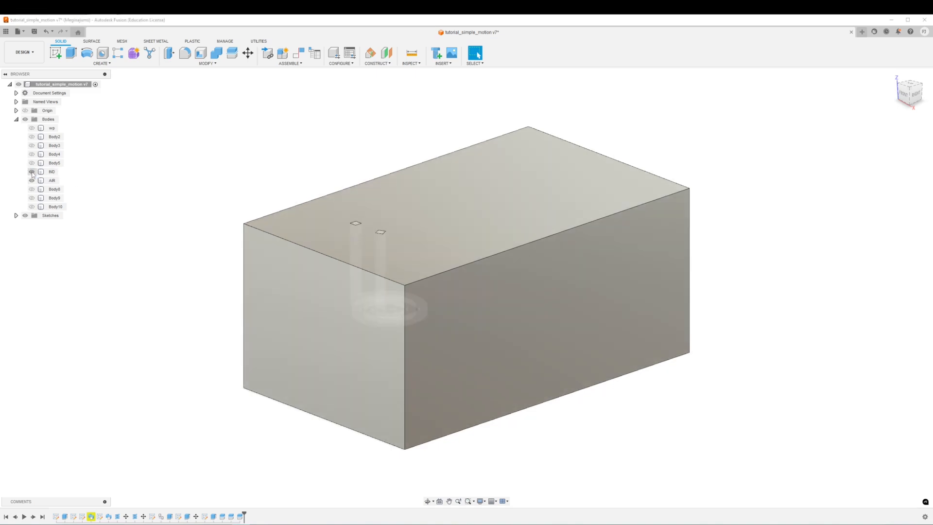
click(32, 129)
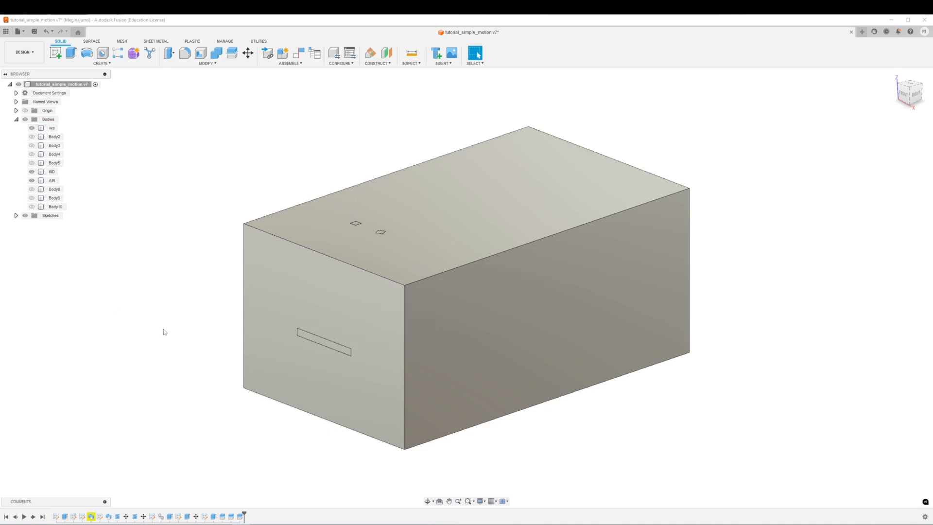
shift+middle_drag(167, 329, 139, 324)
shift+middle_drag(474, 370, 521, 370)
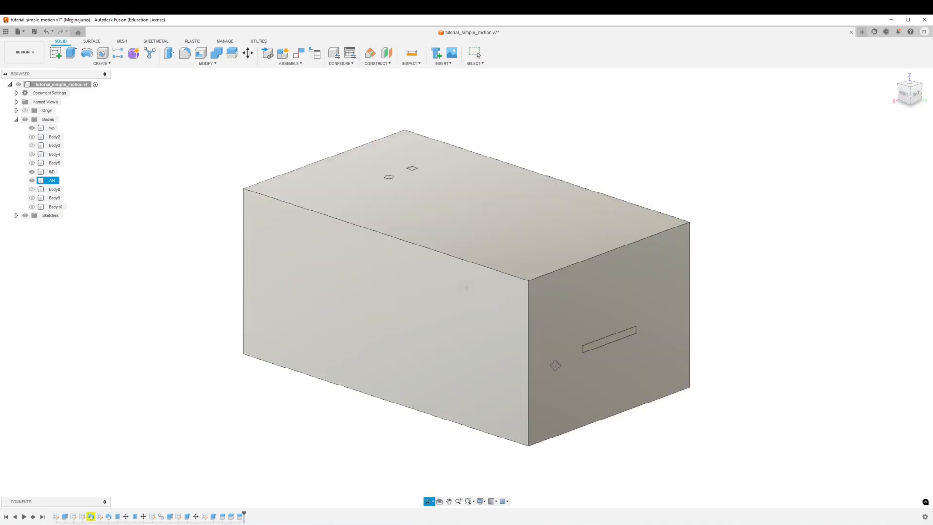
shift+middle_drag(569, 360, 574, 368)
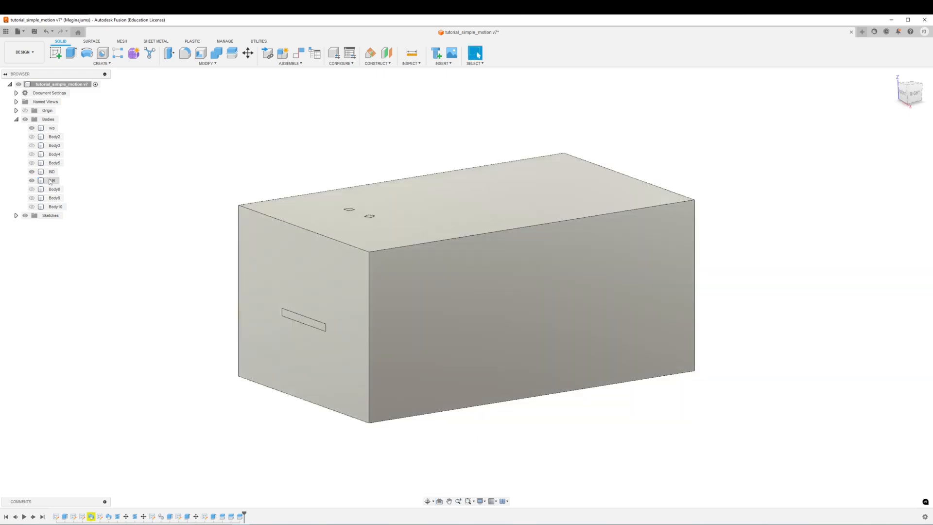
Set the opacity of the AIR body to 80% to reveal the parts inside it.
right_click(51, 181)
mouse_move(107, 335)
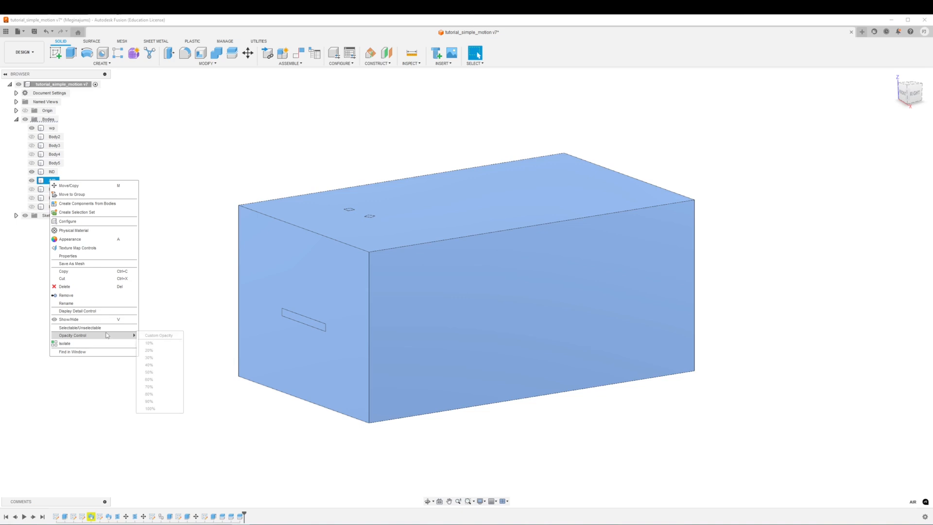
click(150, 393)
click(166, 306)
shift+middle_drag(171, 304, 170, 306)
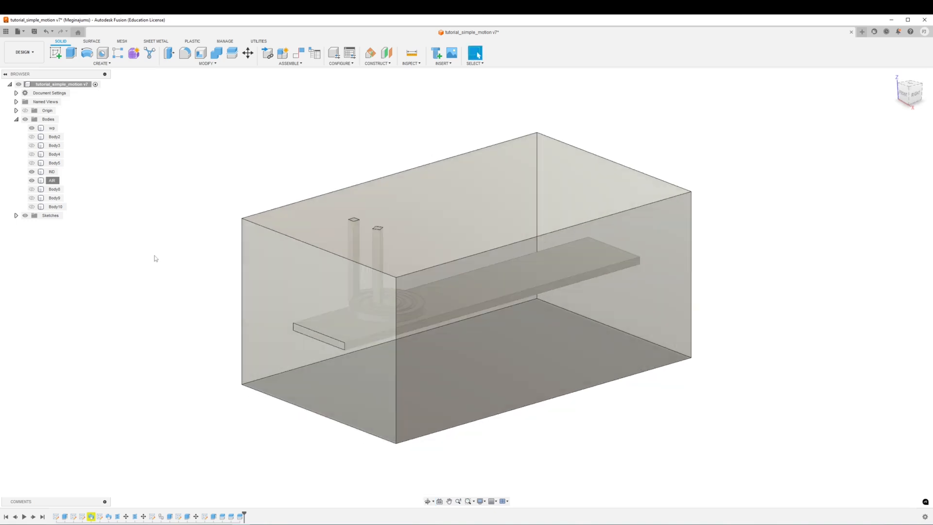
Toggle the visibility of the wp and IND bodies to identify the workpiece and inductor inside the air box.
click(33, 130)
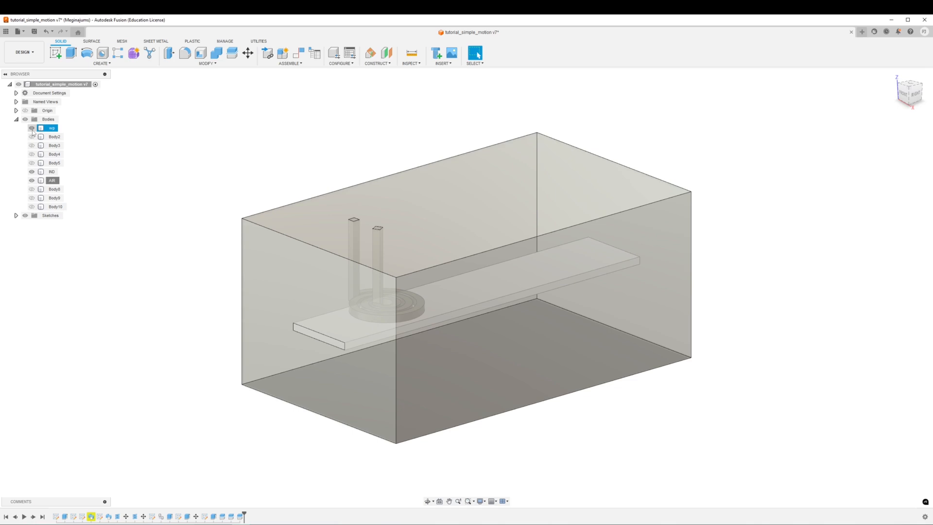
click(32, 128)
click(31, 178)
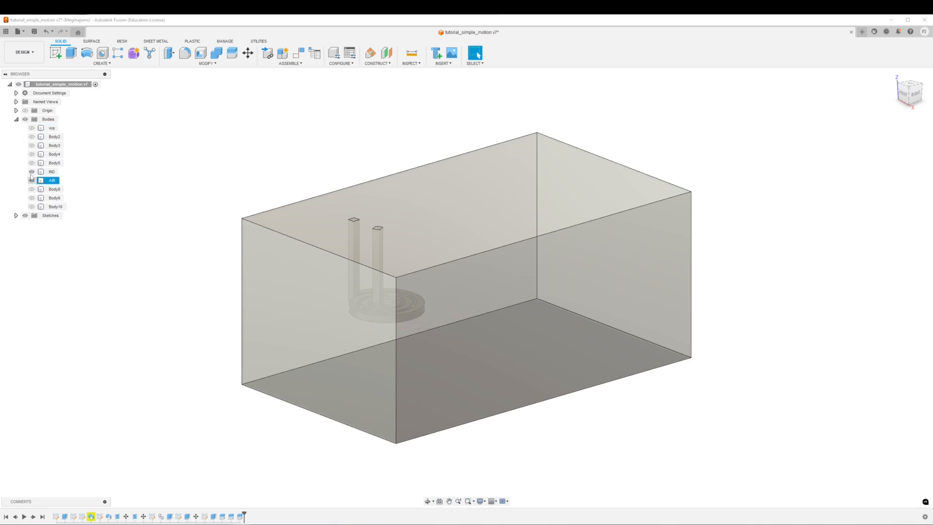
click(32, 172)
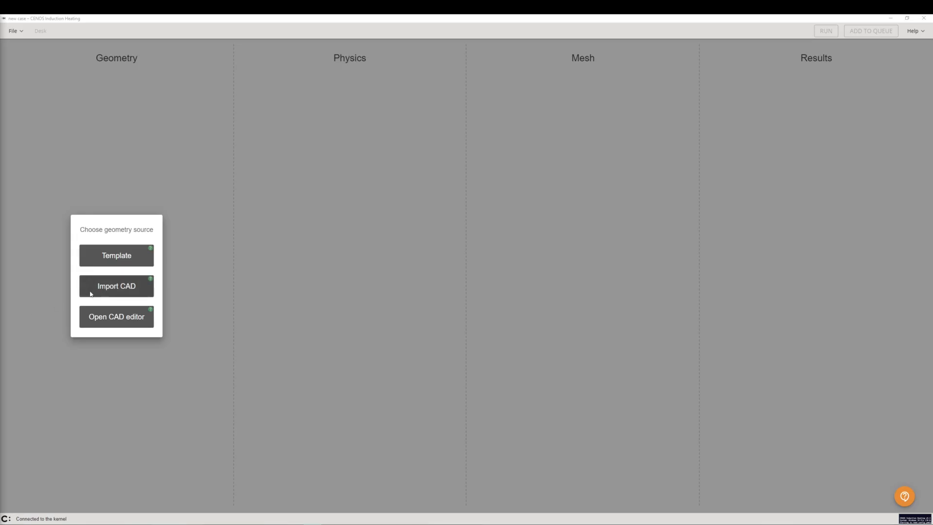
Switch to CENOS Induction Heating and import tutorial_simple_motion.step as the CAD geometry.
click(126, 291)
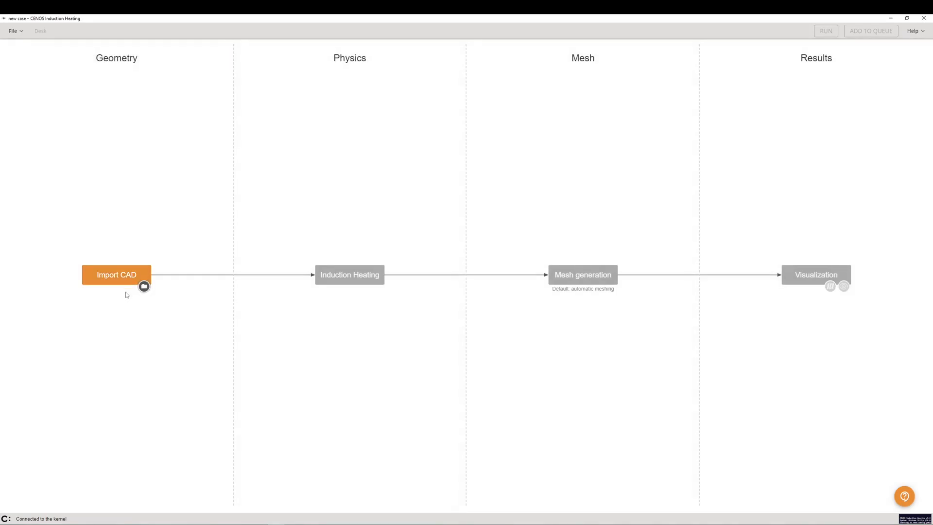
click(143, 286)
click(128, 73)
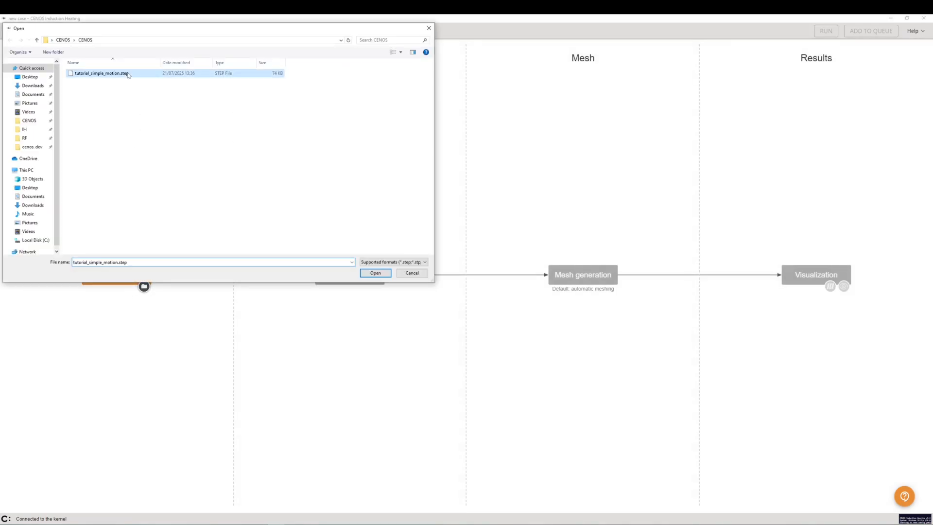
click(375, 274)
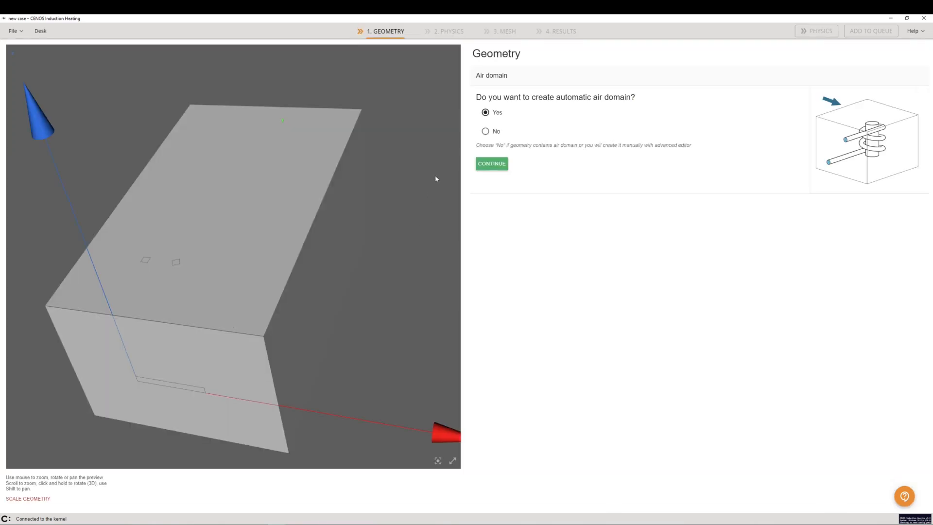
Decline the automatic air domain and assign the Air role to the outer box, Solid_3.
click(514, 135)
click(498, 166)
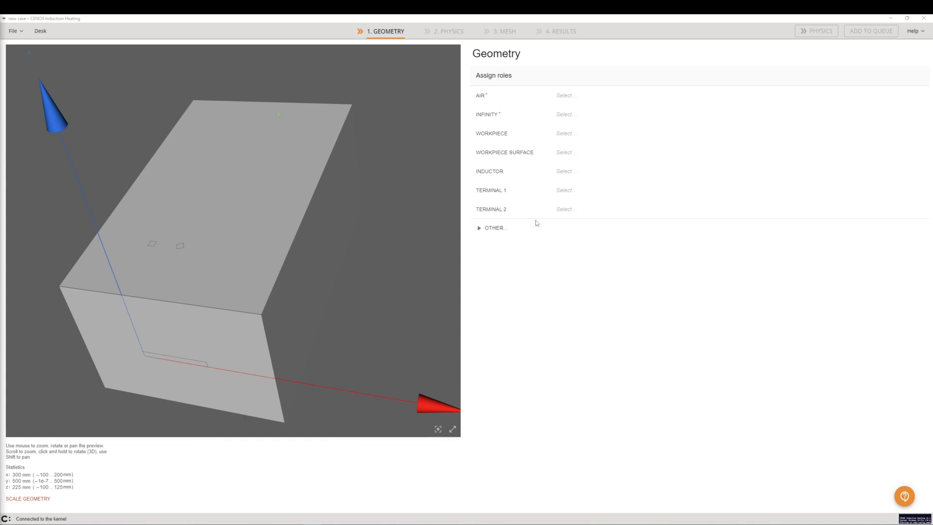
click(525, 97)
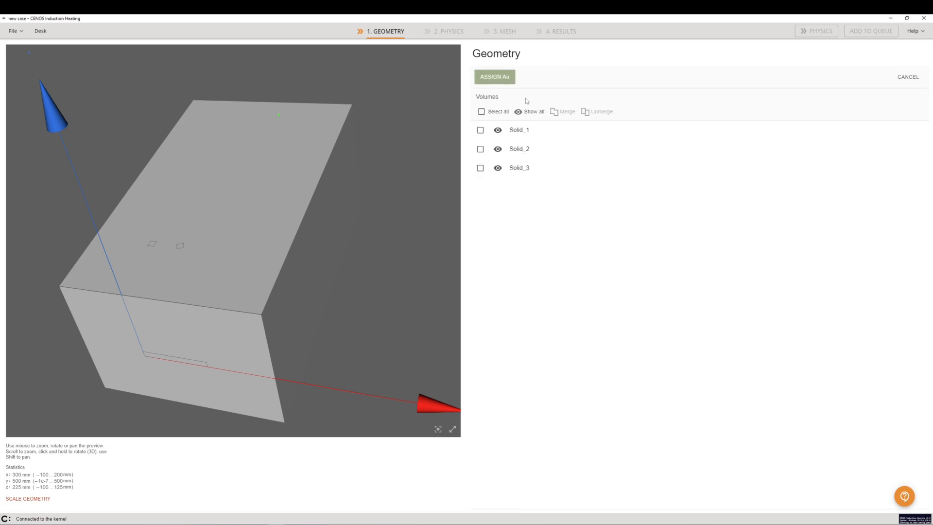
click(250, 209)
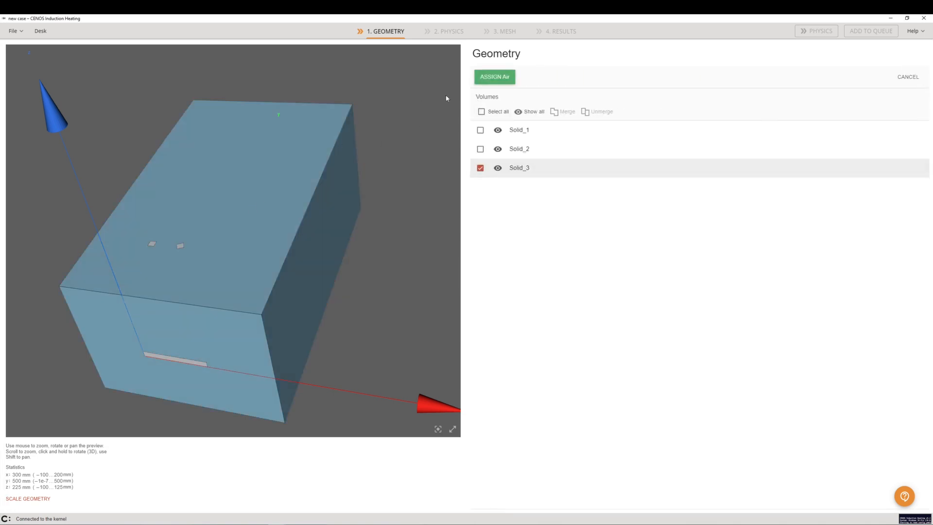
click(494, 77)
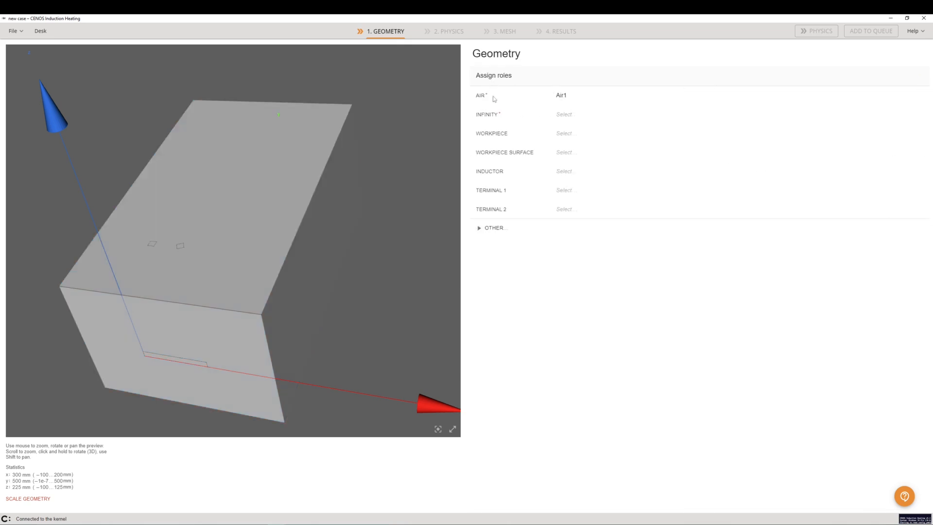
Assign the Infinity role to all six outer faces of the air box, Face_21 to Face_26.
click(513, 115)
click(250, 197)
click(313, 253)
click(220, 343)
drag(92, 214, 233, 243)
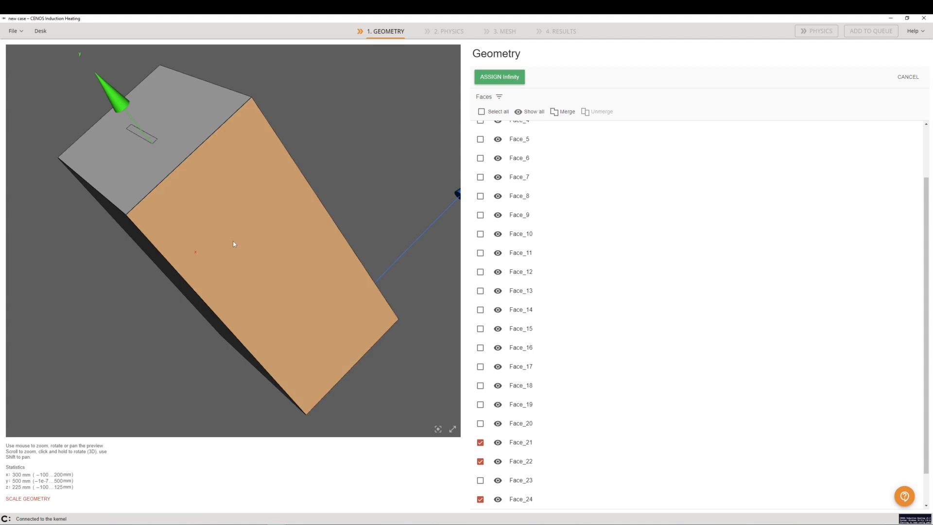
click(233, 241)
click(132, 177)
drag(115, 321, 188, 258)
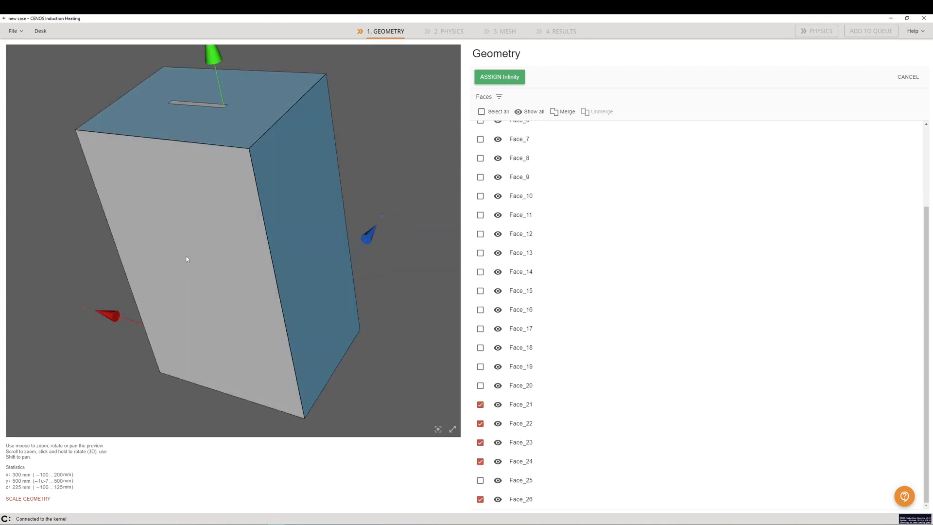
click(187, 258)
click(485, 80)
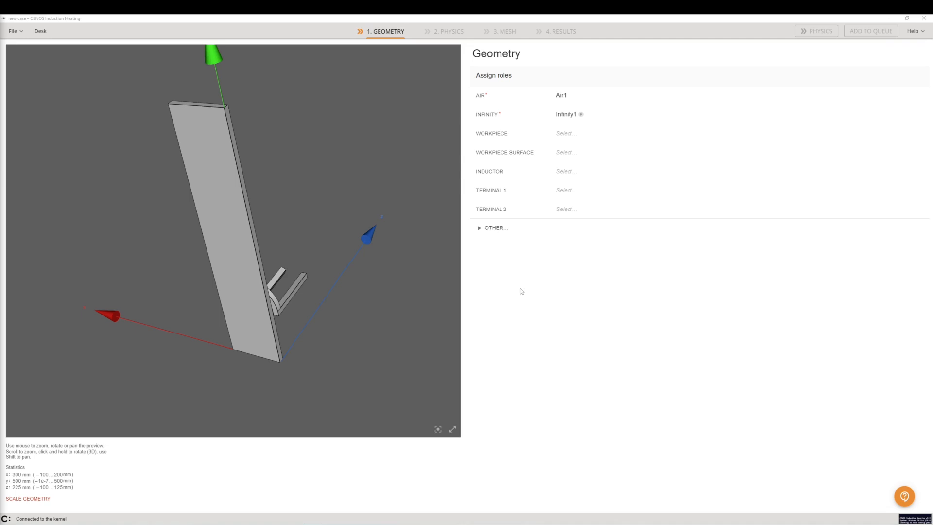
Assign the Inductor role to the spiral coil volume, Solid_2.
click(520, 171)
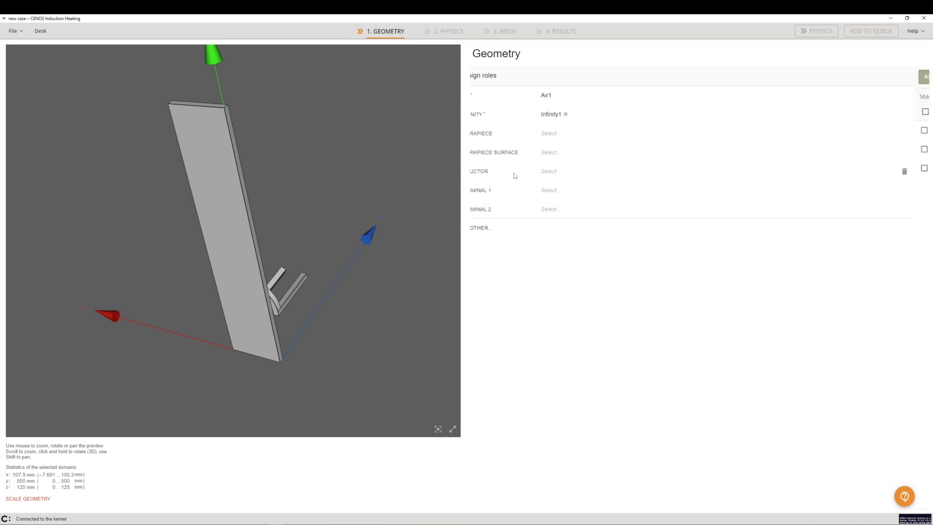
click(293, 294)
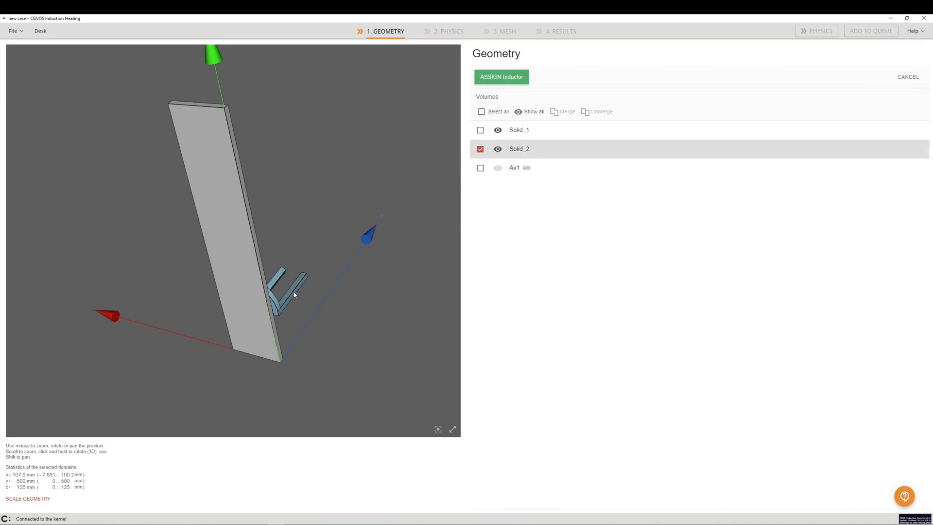
key(Return)
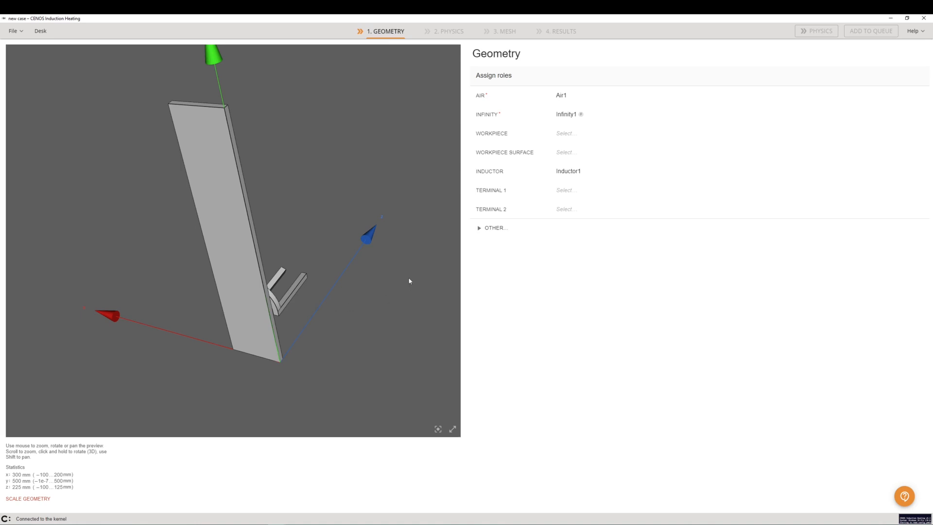
Assign Terminal 1 to the end face of the coil's outer lead and Terminal 2 to that of its central lead.
drag(311, 312, 447, 217)
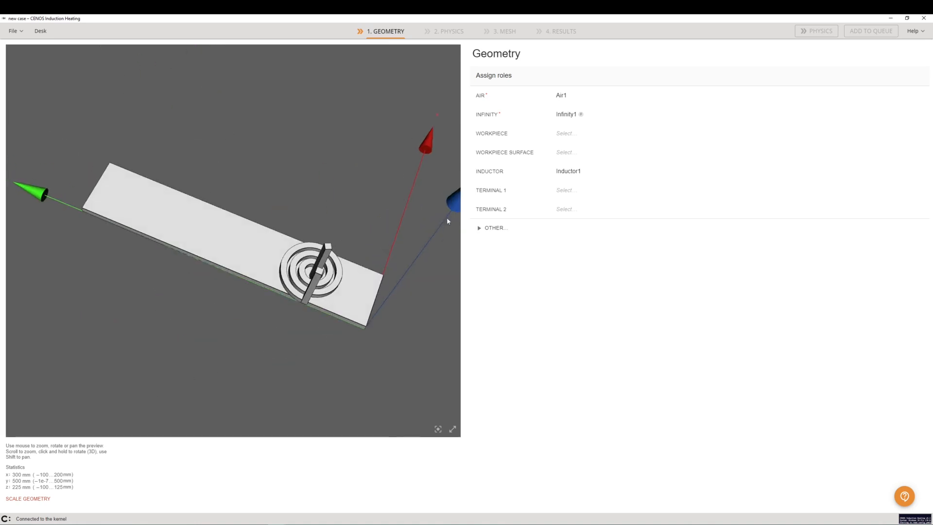
click(493, 193)
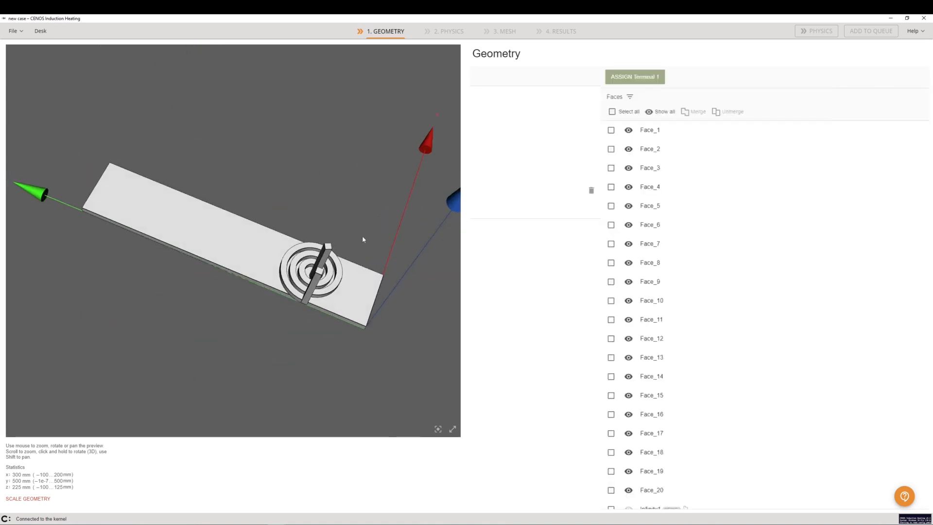
click(329, 249)
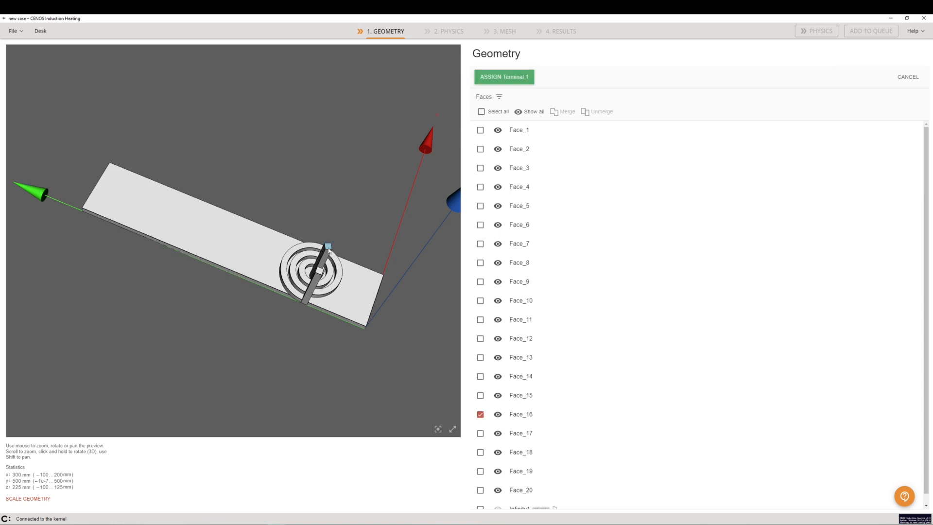
click(498, 80)
click(487, 216)
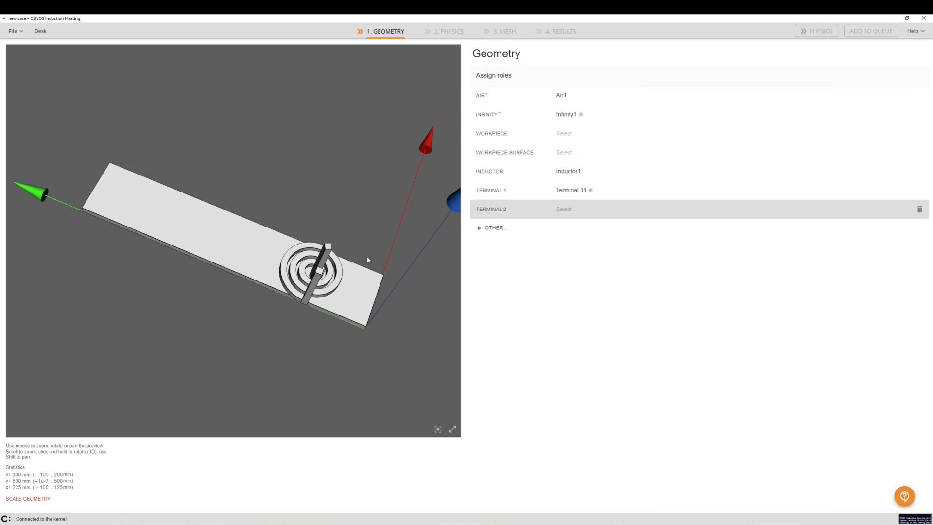
click(319, 271)
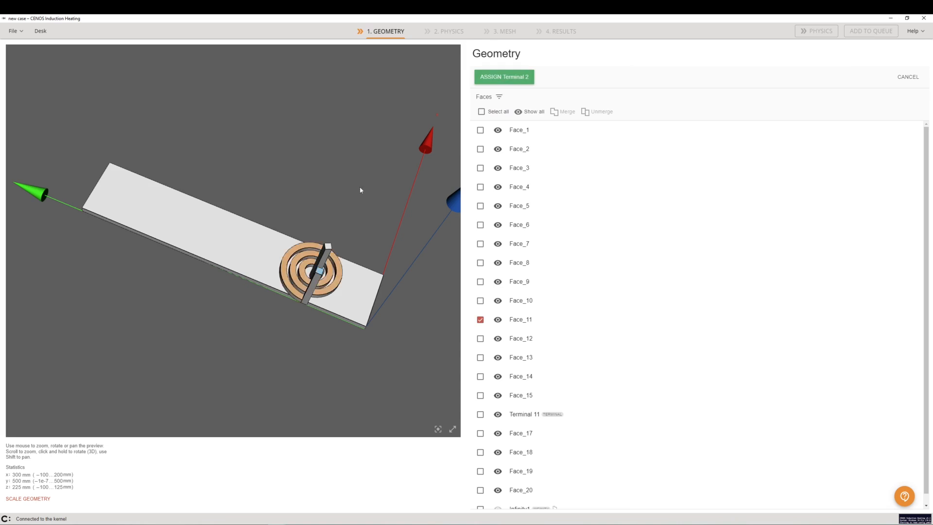
click(492, 77)
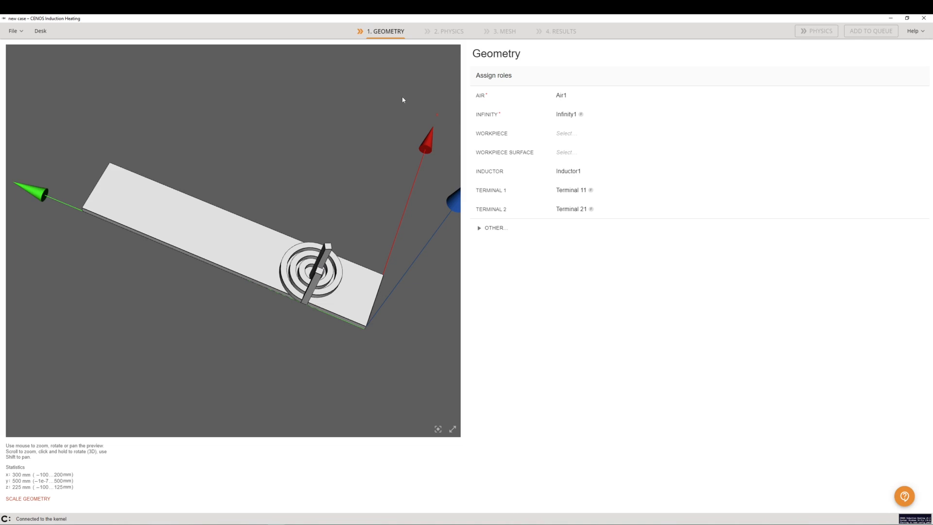
Assign the Workpiece role to the flat rectangular plate, Solid_1.
click(489, 136)
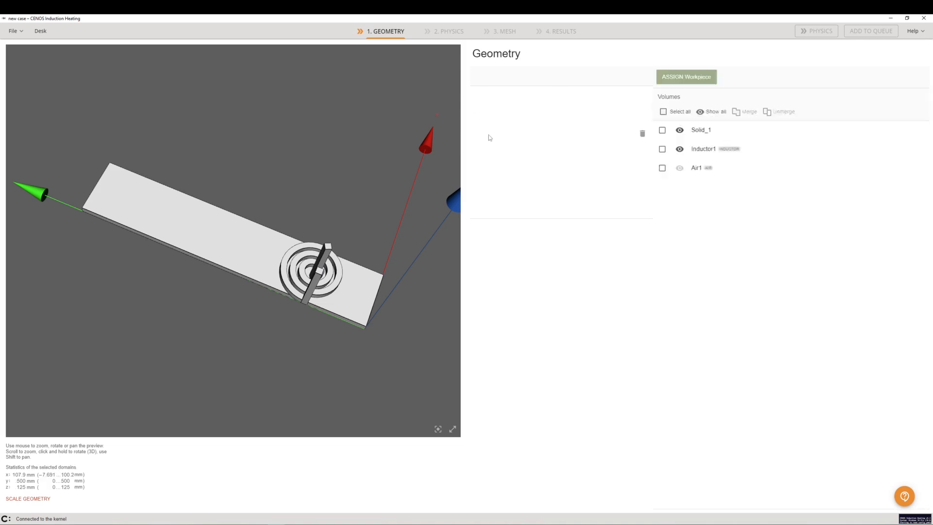
click(231, 243)
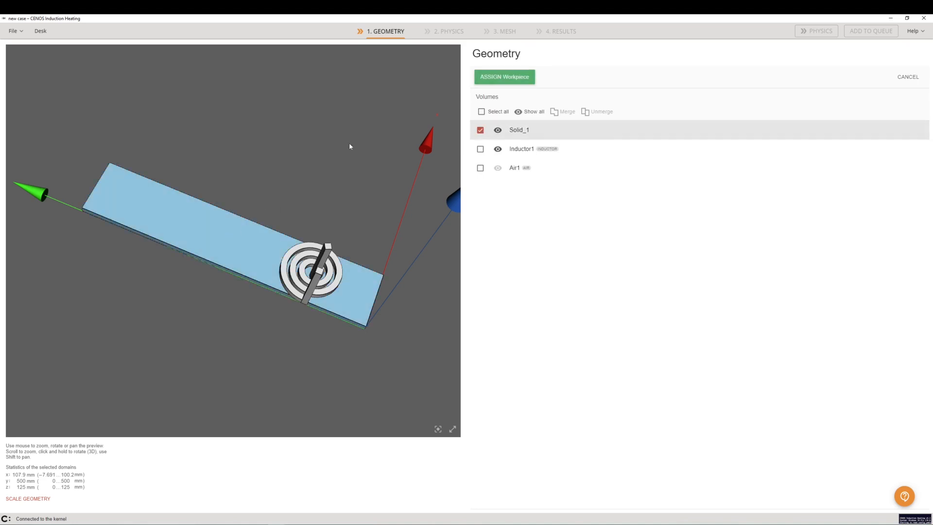
click(497, 78)
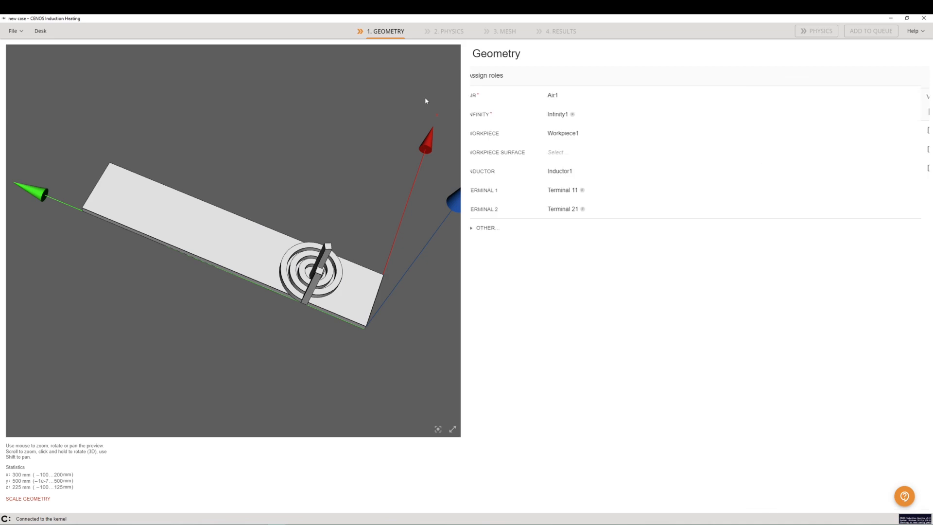
Assign the Workpiece Surface role to the plate's Face_2, Face_4, Face_5 and Face_6, excluding its two short end faces.
click(494, 153)
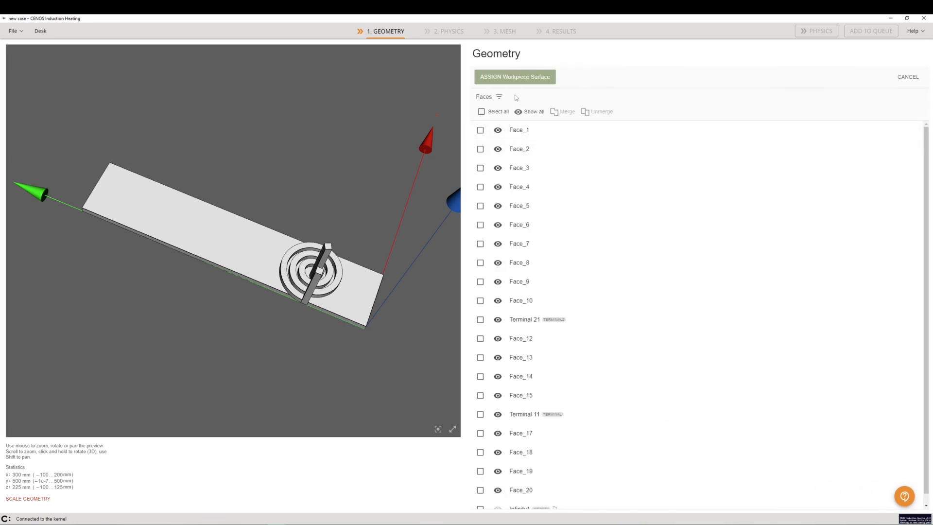
click(499, 97)
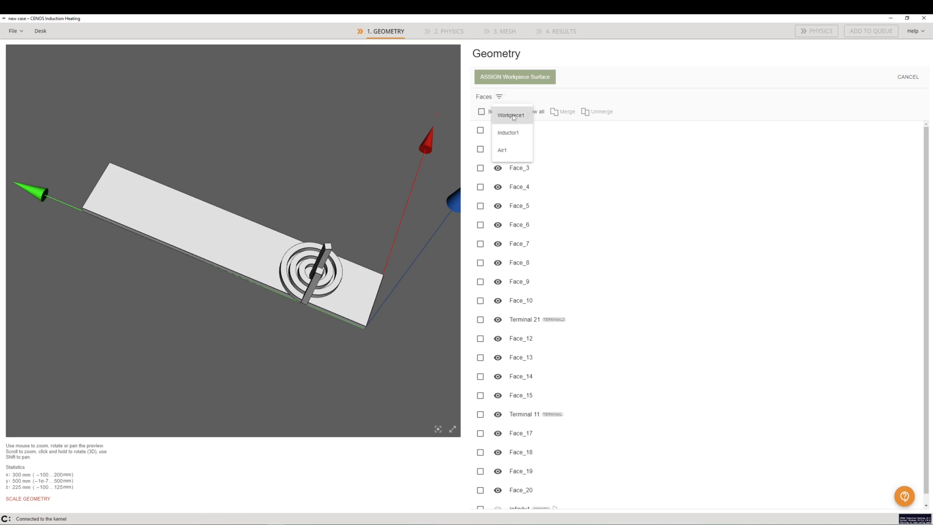
click(512, 115)
click(497, 114)
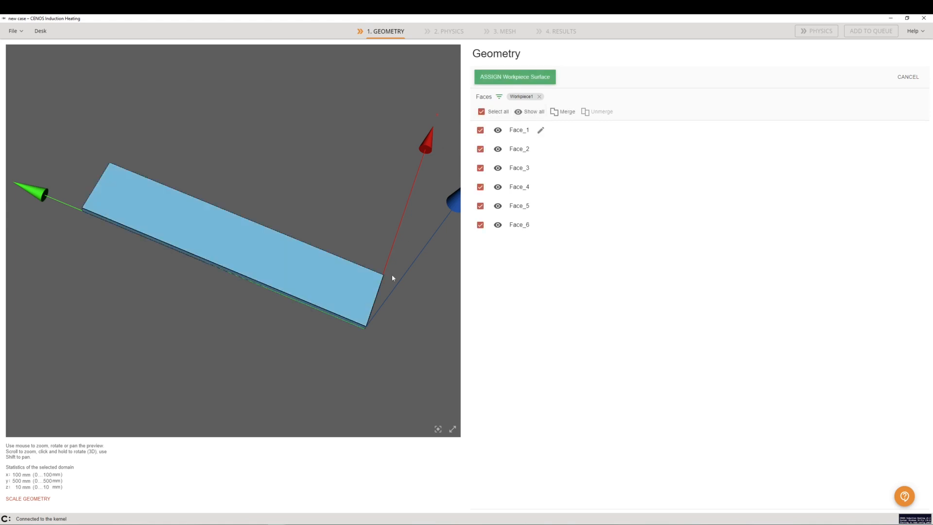
drag(370, 299, 325, 313)
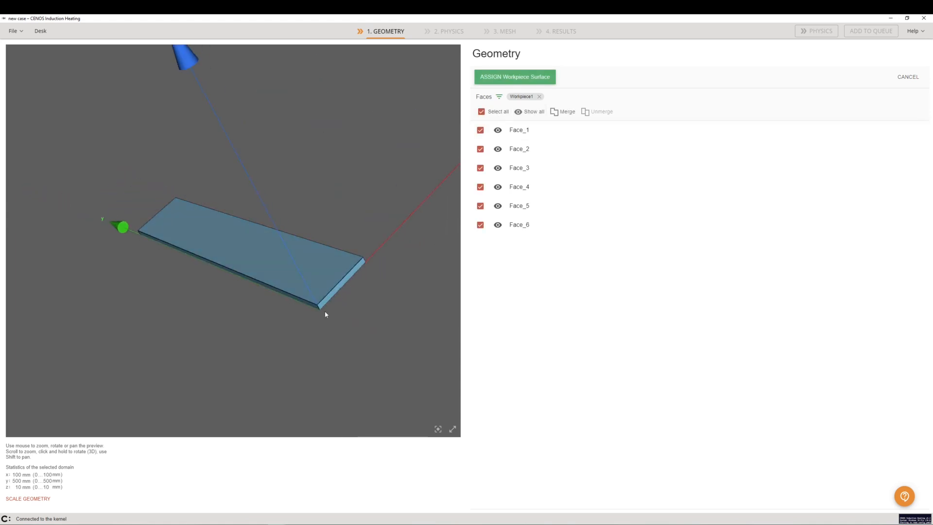
click(339, 290)
drag(246, 337, 177, 281)
click(137, 222)
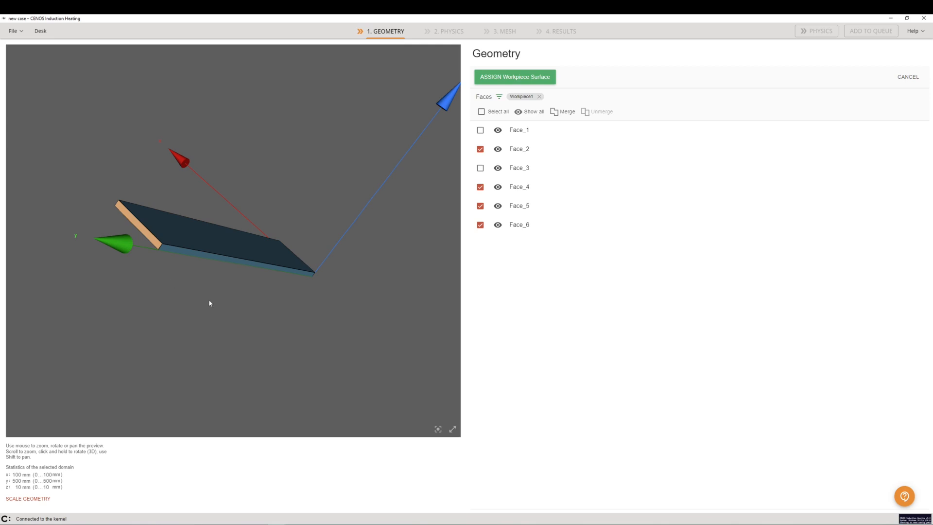
mouse_move(335, 319)
mouse_down()
mouse_move(206, 319)
mouse_move(333, 301)
mouse_up()
drag(208, 325, 245, 327)
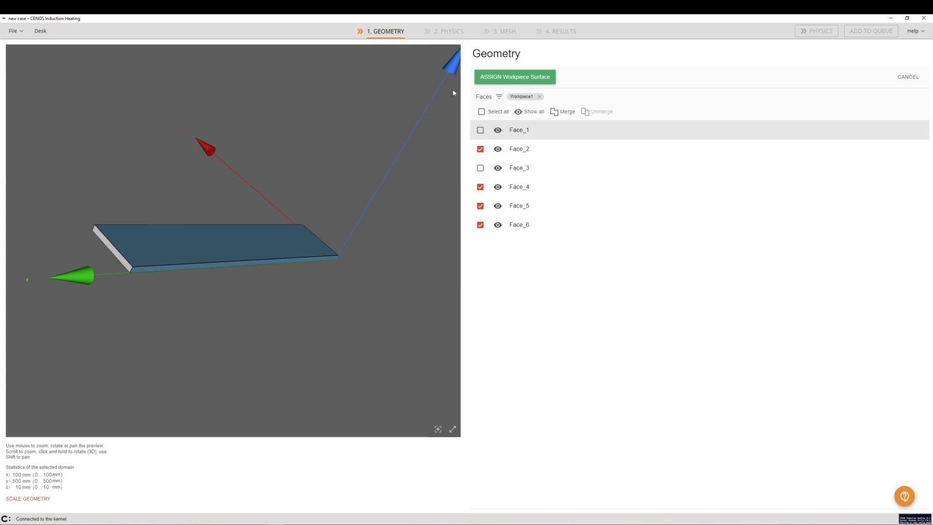
click(495, 78)
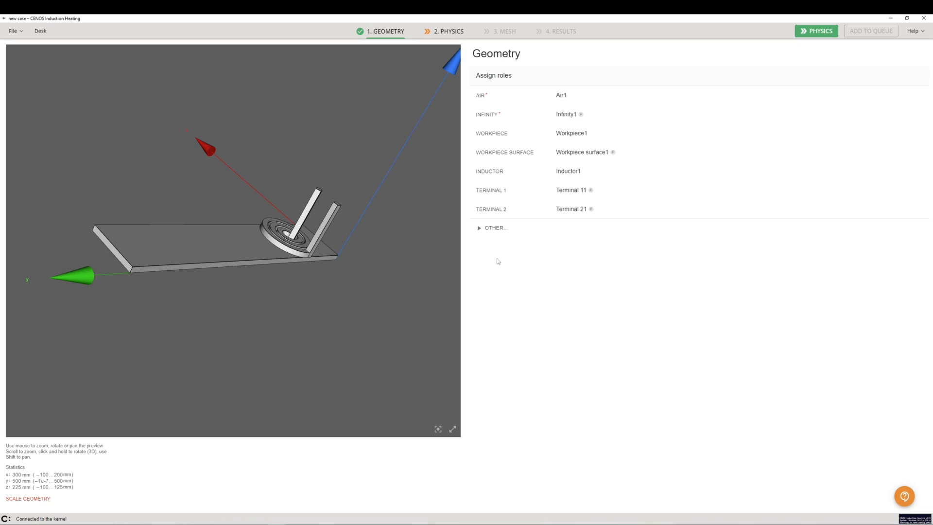
Assign an Other role to Face_1, the plate's short end face farthest from the coil.
click(501, 233)
scroll(505, 269, down, 3)
click(510, 319)
click(127, 268)
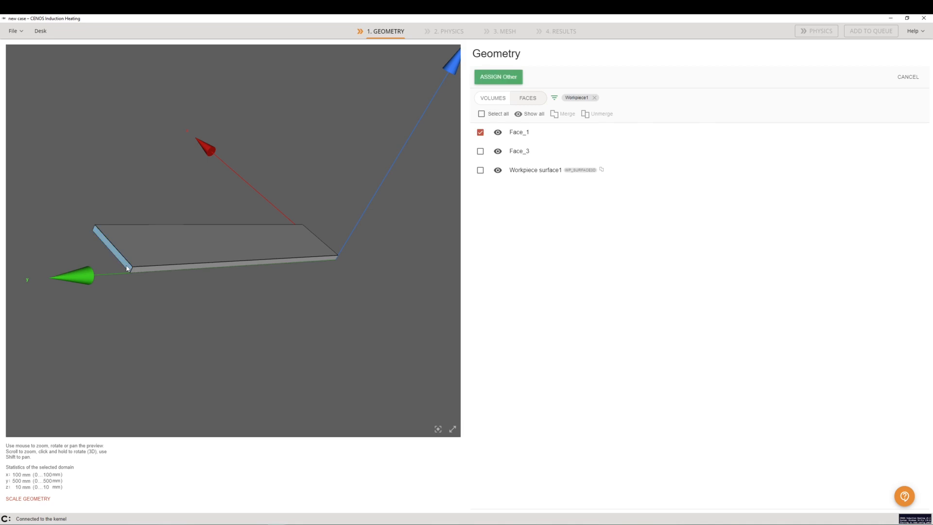
click(493, 78)
Assign a second Other role to the plate's short end face nearest the coil.
click(487, 248)
scroll(491, 272, down, 3)
click(491, 335)
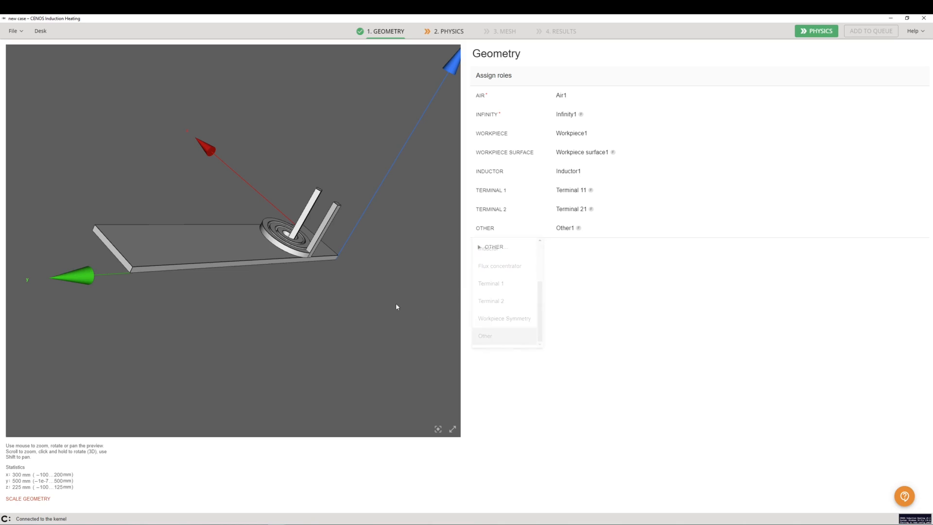
drag(354, 277, 368, 258)
click(367, 258)
click(501, 82)
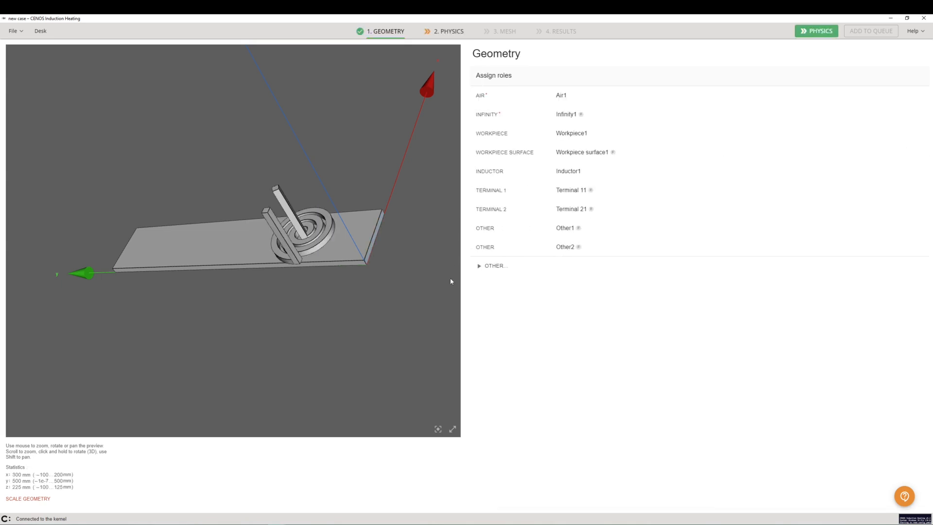
Rename the Other role of the far end face as EXIT and that of the end face near the coil as ENTRY.
mouse_move(594, 230)
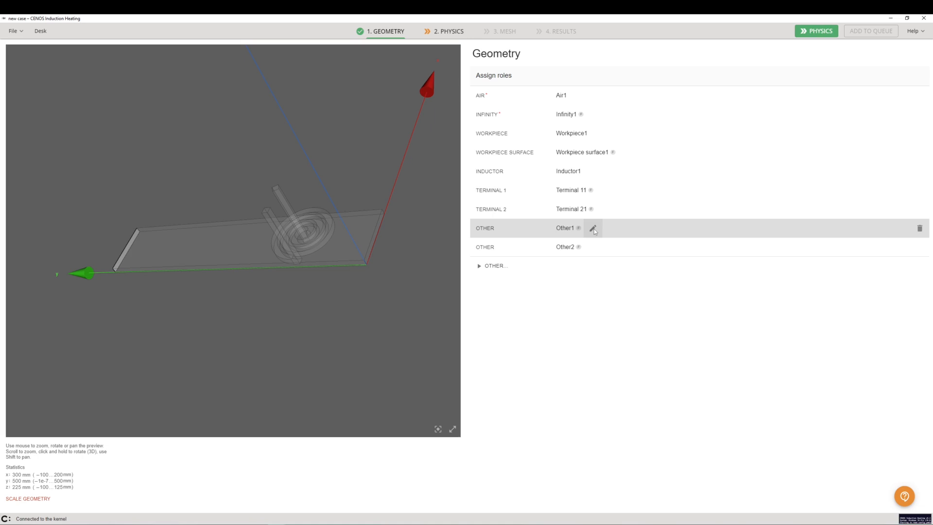
click(594, 229)
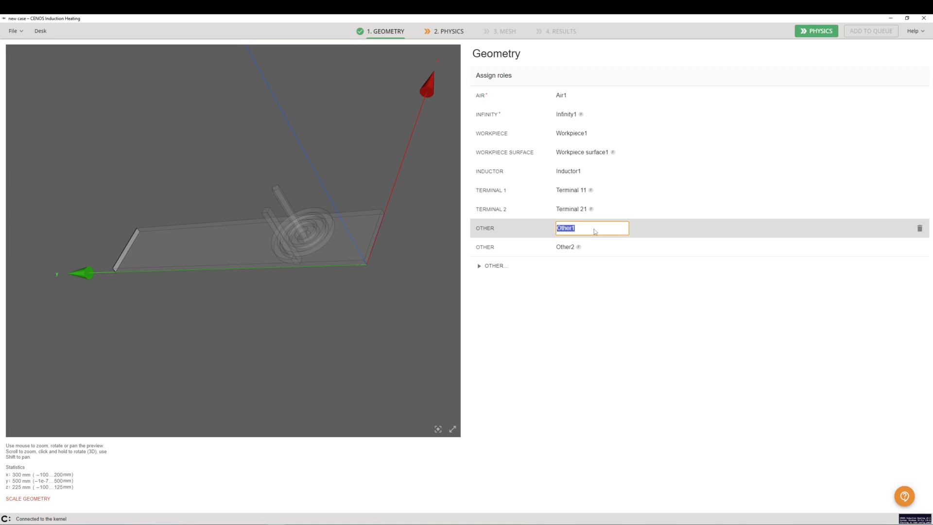
key(Caps_Lock)
text(EXIT)
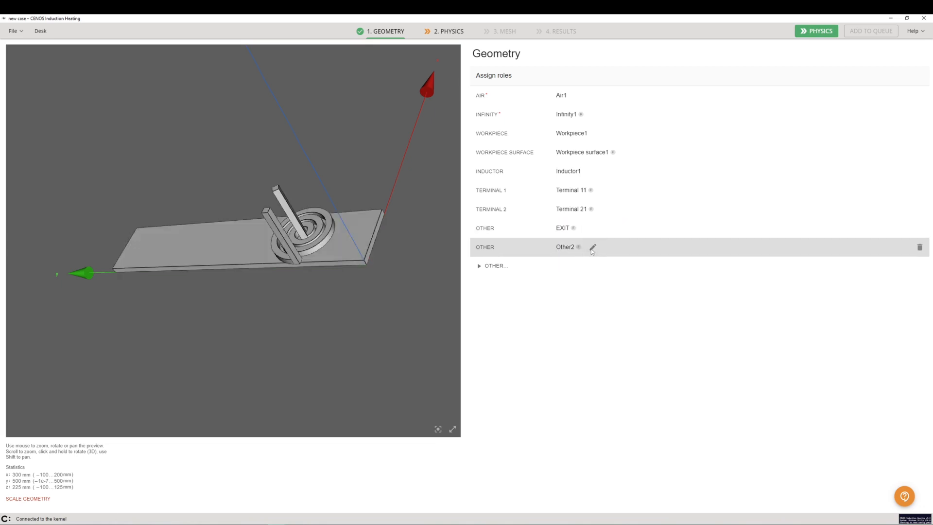
click(592, 248)
text(ENTRY)
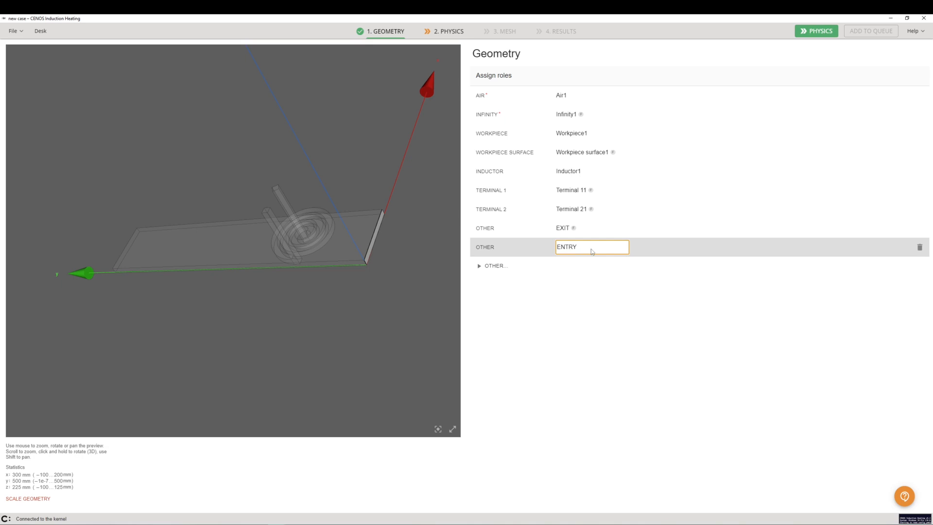
click(593, 287)
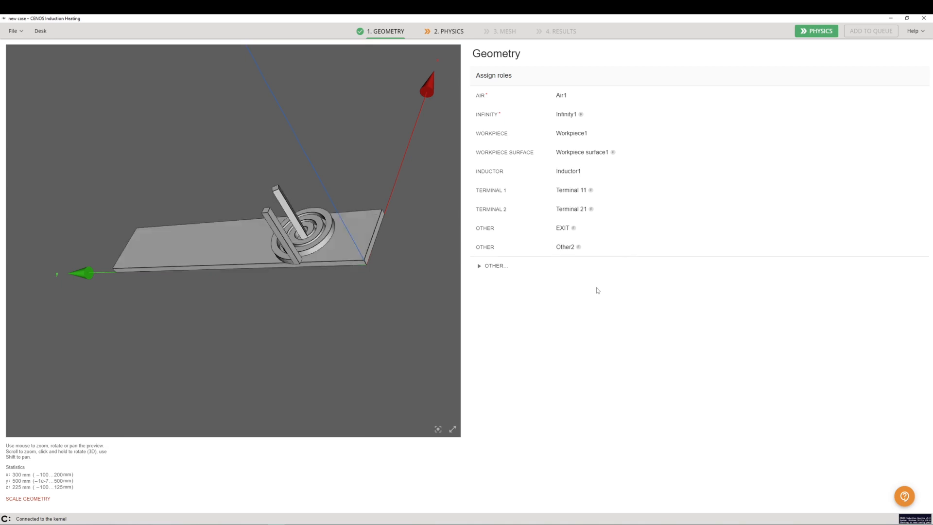
In the physics setup, set the frequency to 10000 Hz, the end time to 20 s and the calculation time step to 0.1 s.
click(456, 32)
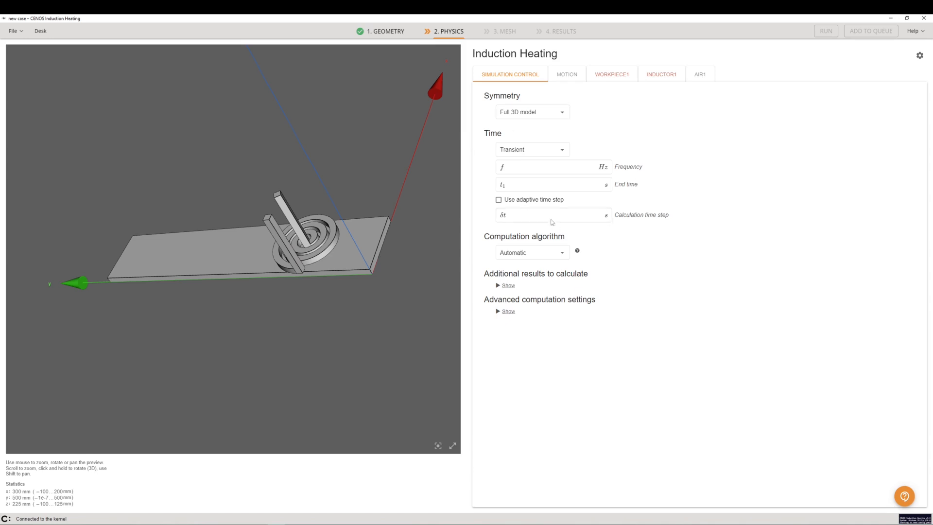
click(537, 170)
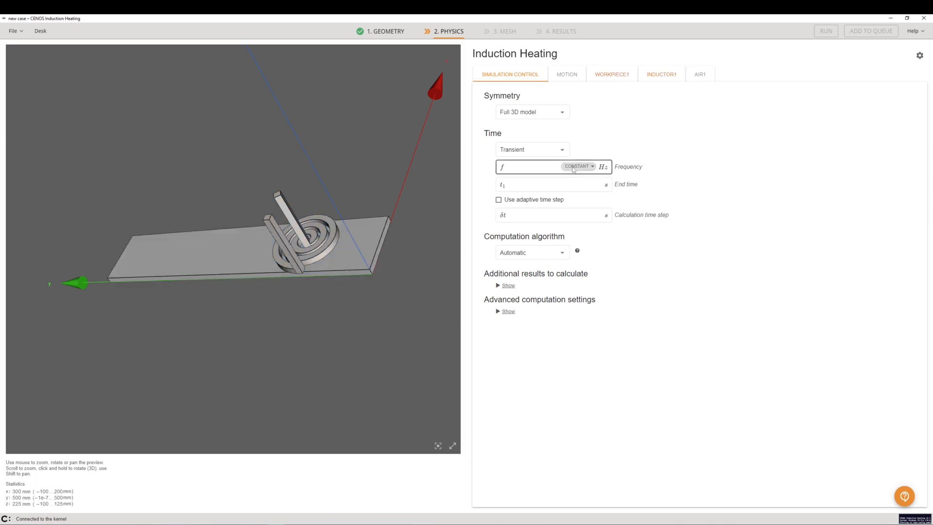
click(530, 169)
text(10000)
click(531, 187)
text(20)
click(527, 219)
text(0.1)
click(712, 224)
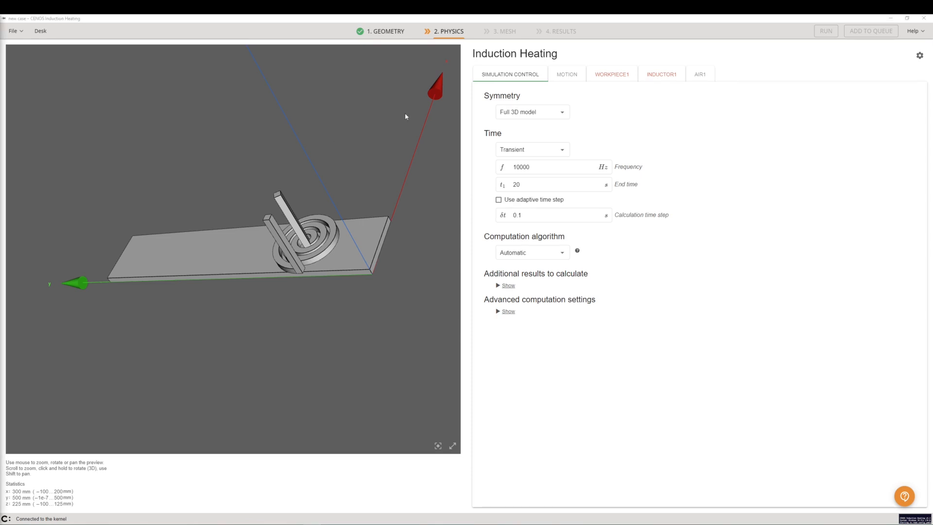
Assign the material Medium carbon steel 1045 to the workpiece.
click(608, 78)
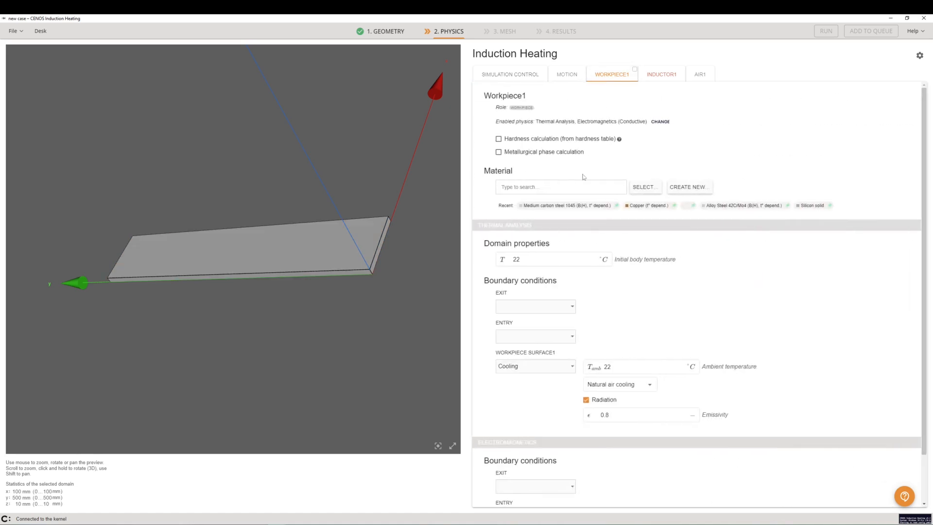
click(568, 193)
text(1045)
click(578, 203)
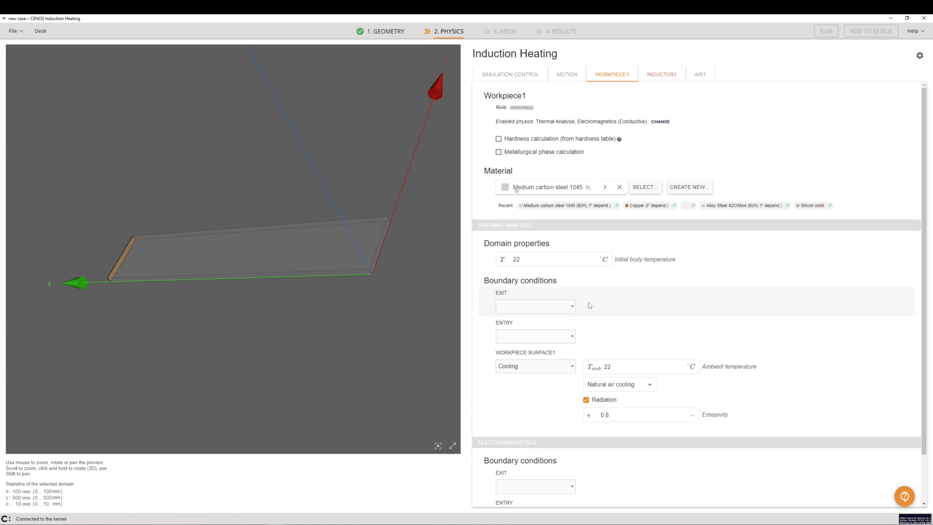
Set the workpiece's thermal boundary conditions to Adiabatic for EXIT and Fixed temperature of 22 °C for ENTRY.
click(553, 307)
scroll(548, 327, down, 1)
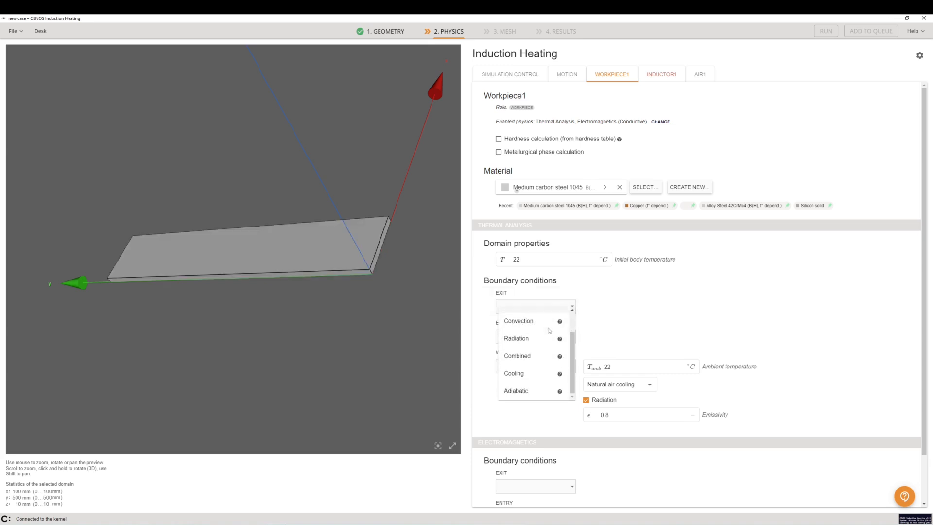
click(535, 391)
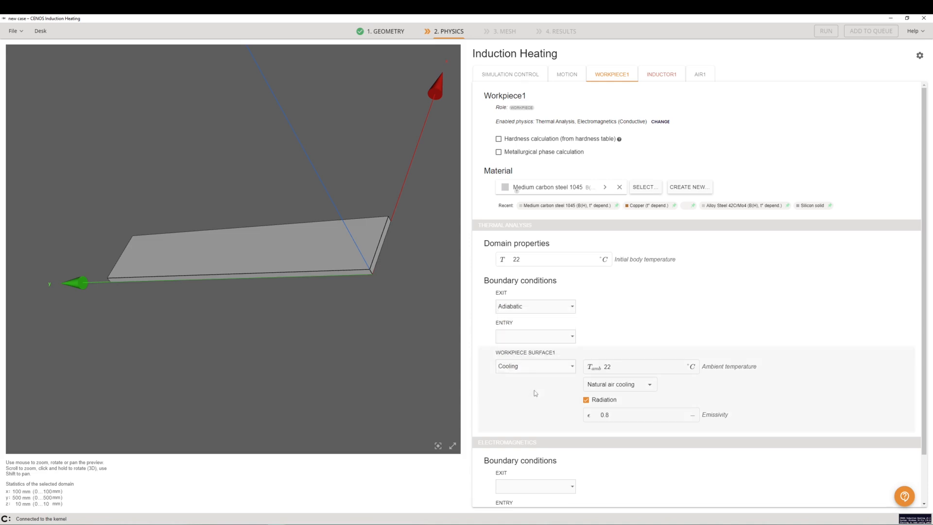
click(533, 337)
click(529, 345)
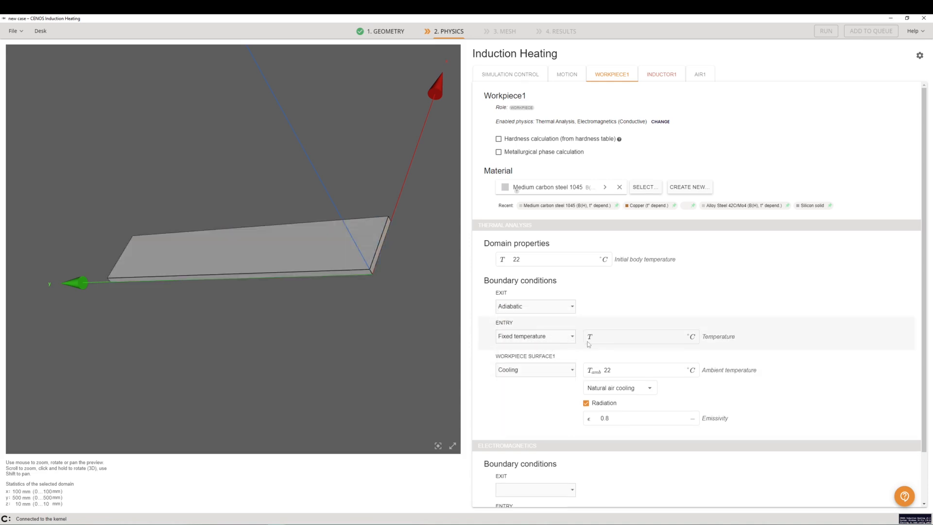
click(607, 339)
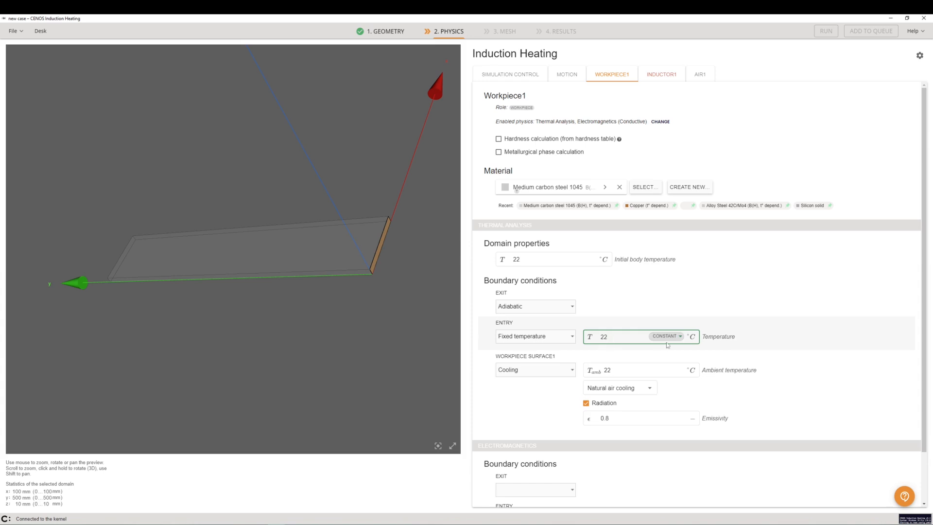
click(790, 372)
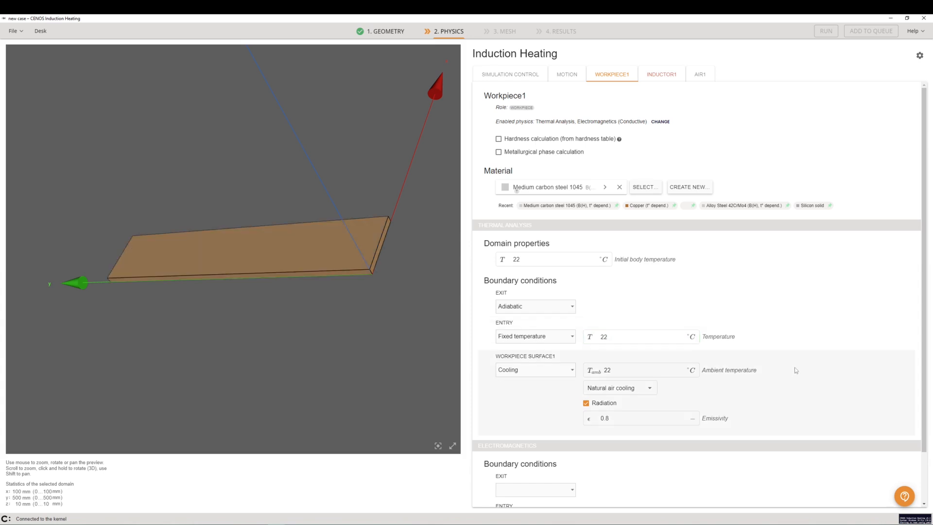
Set the workpiece's electromagnetic boundary conditions for EXIT and ENTRY to Infinity.
scroll(777, 360, down, 1)
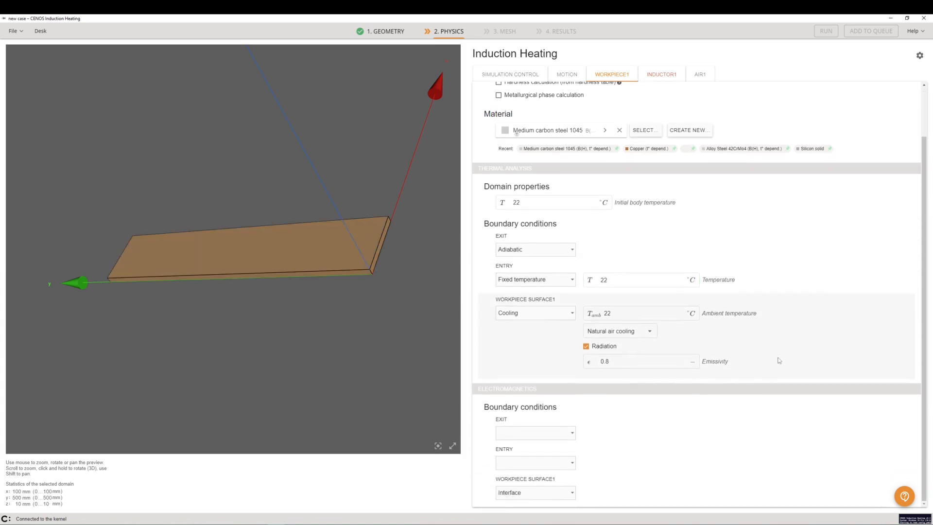
click(563, 437)
click(554, 461)
click(549, 466)
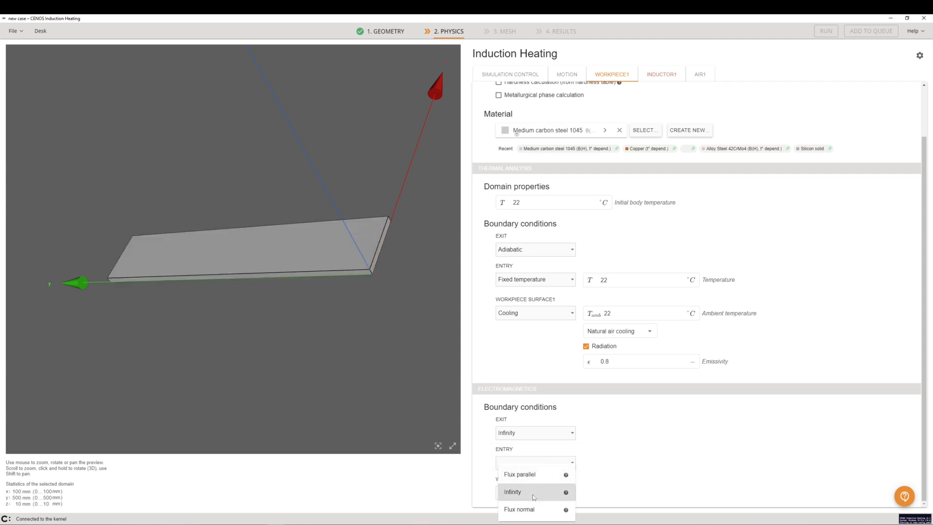
click(534, 495)
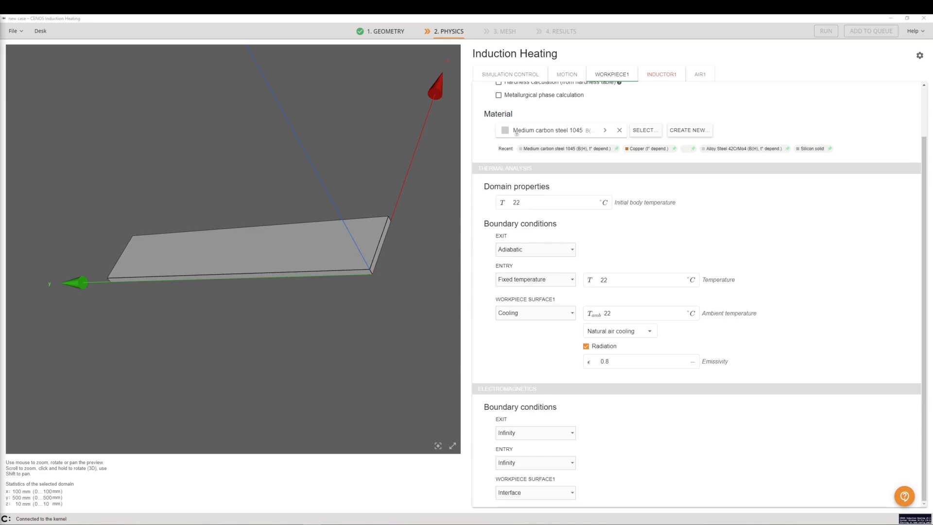
Set the inductor's Terminal 11 boundary condition to Power with a value of 80000 W.
click(656, 77)
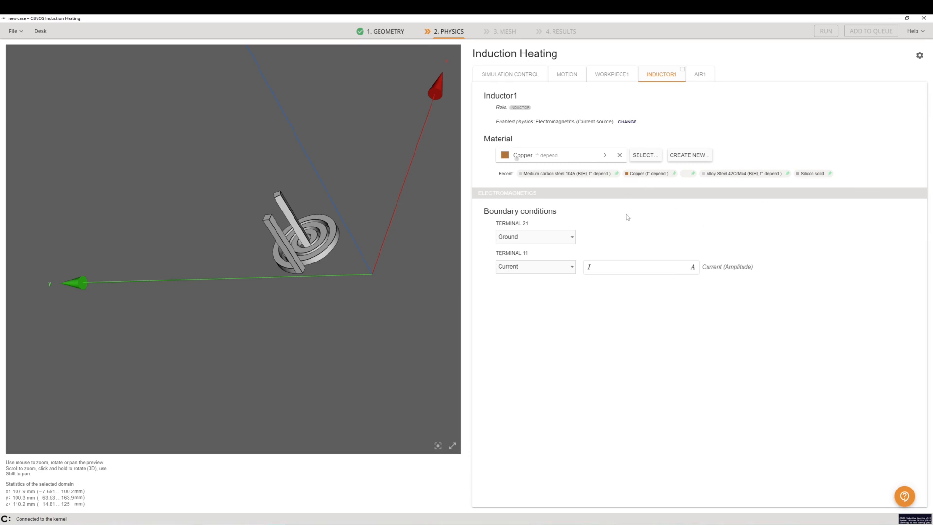
click(538, 271)
click(532, 252)
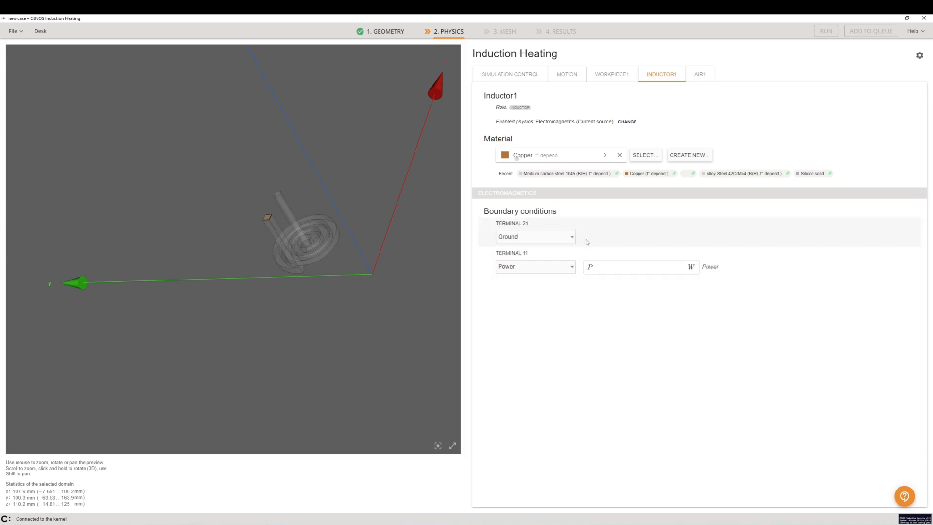
click(606, 268)
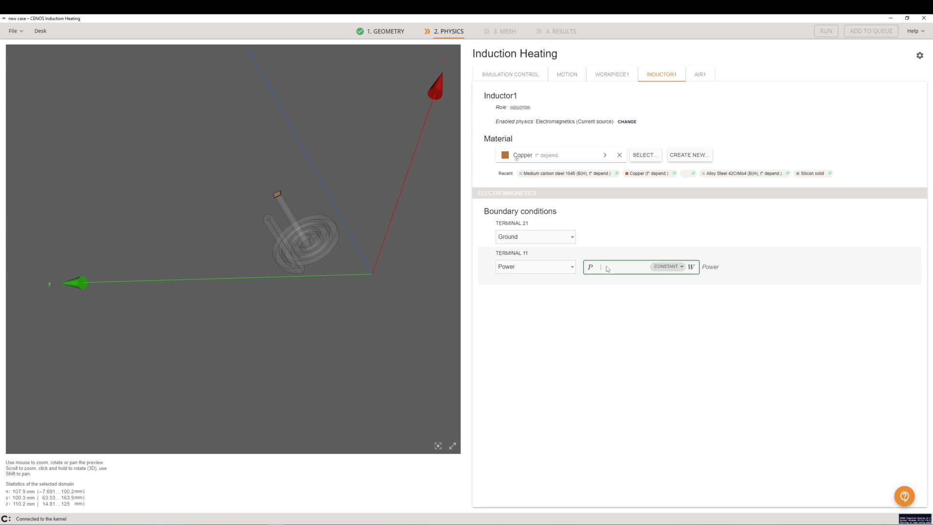
text(0000)
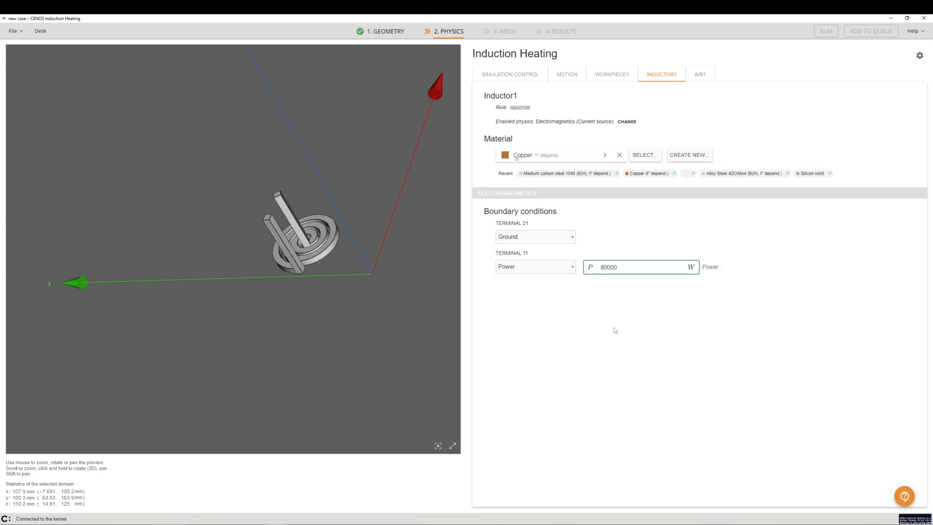
click(602, 334)
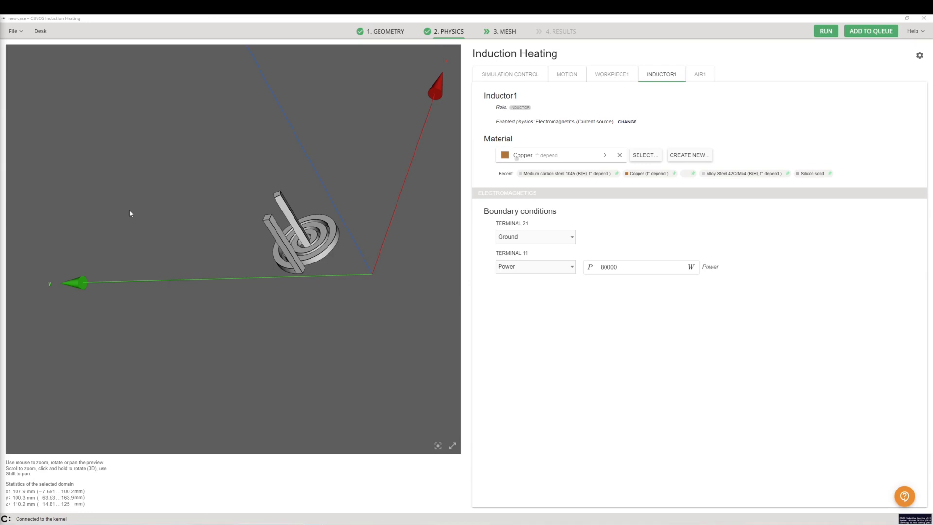
Create a simple motion for Workpiece1 with a velocity Y component of 0.01 m/s.
click(568, 76)
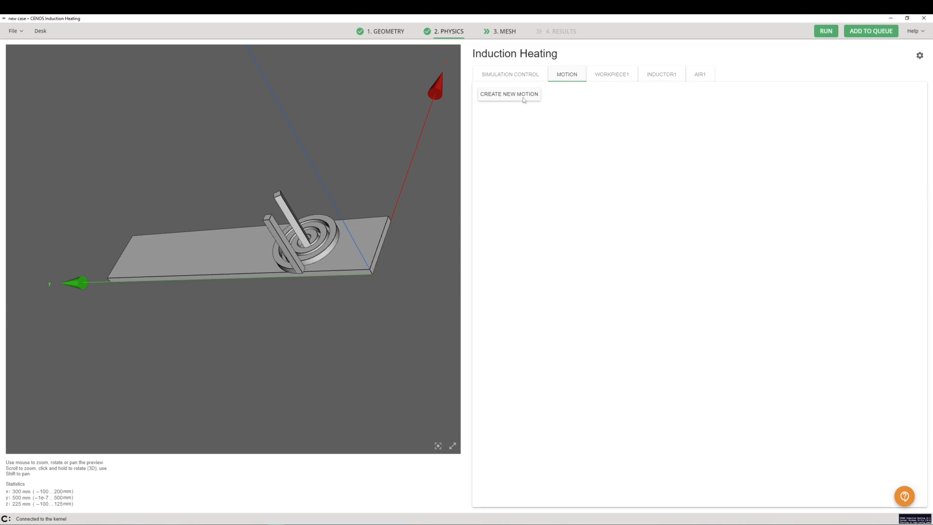
click(524, 100)
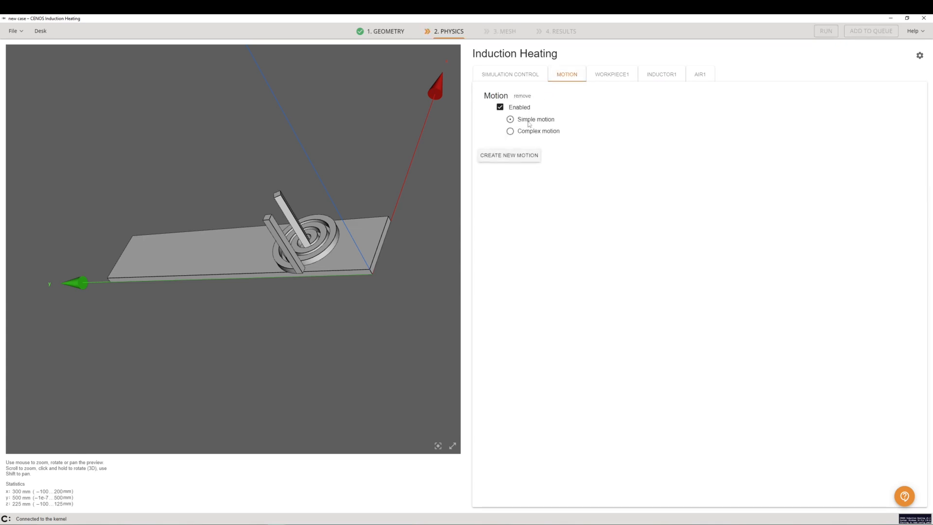
click(529, 122)
click(540, 149)
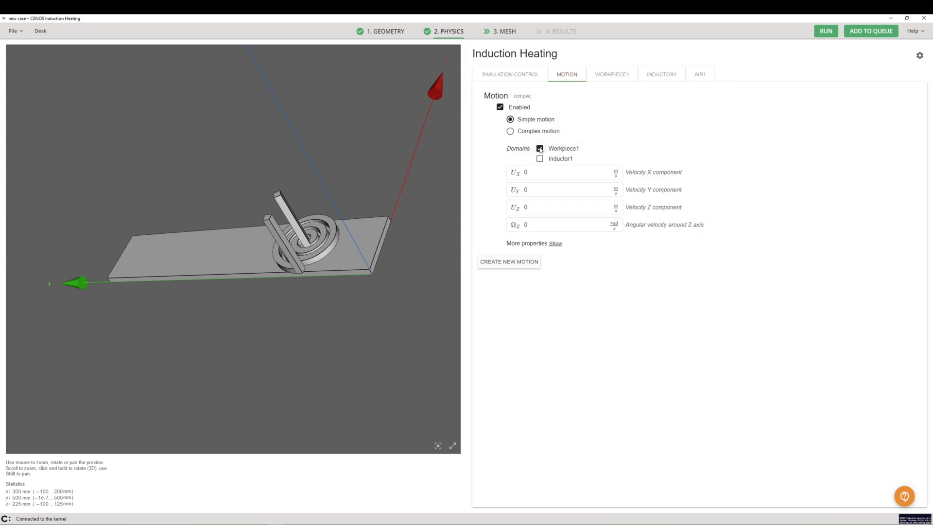
click(543, 191)
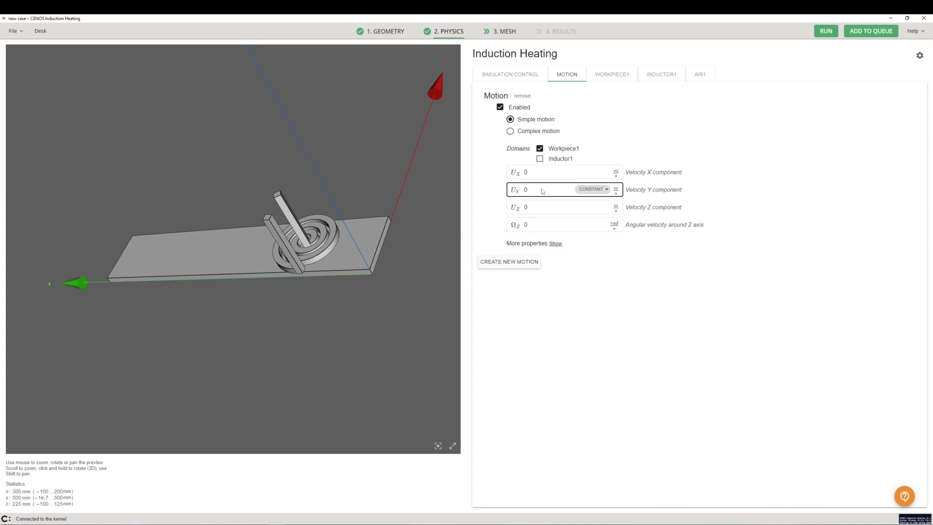
click(543, 191)
text(.01)
click(650, 298)
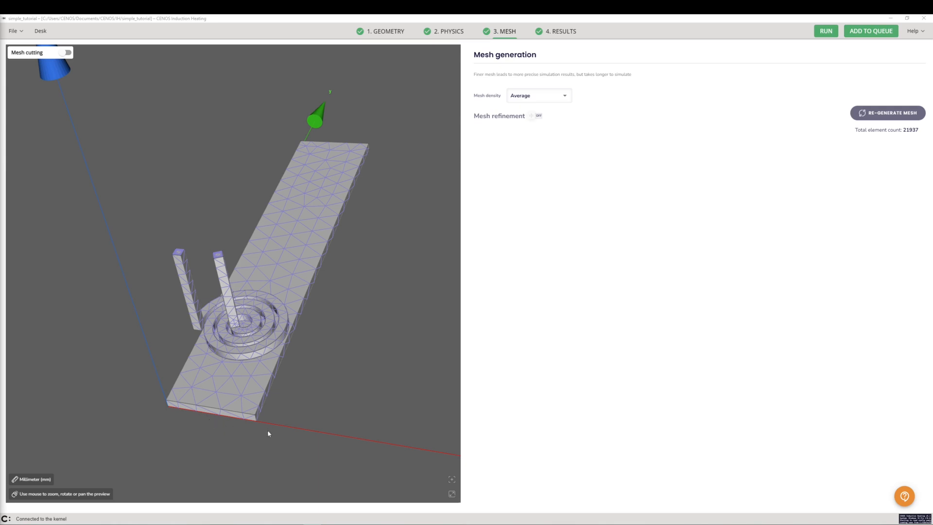
Inspect the average-density mesh of the simple_tutorial case and return to the new case.
drag(252, 427, 211, 421)
drag(294, 346, 314, 377)
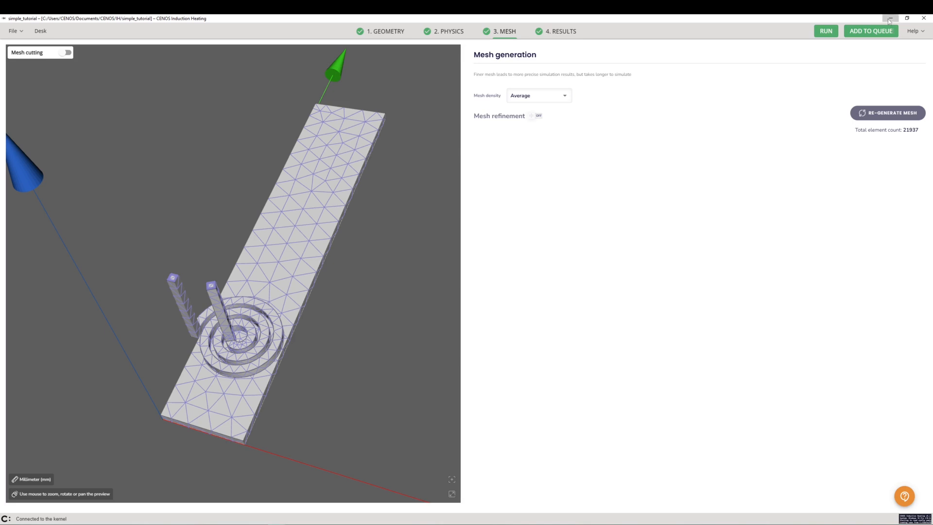
click(890, 19)
Enable mesh refinement for the new case and choose to use the existing mesh.
click(499, 32)
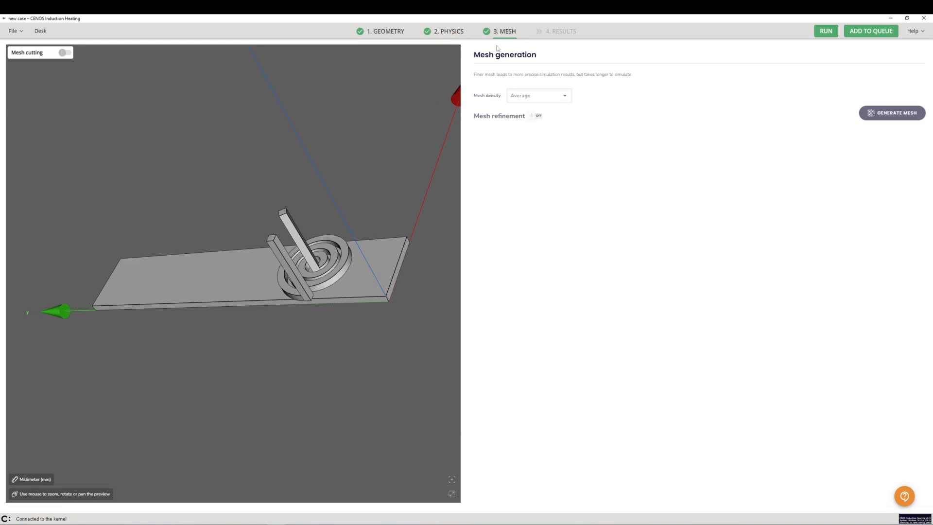
click(537, 115)
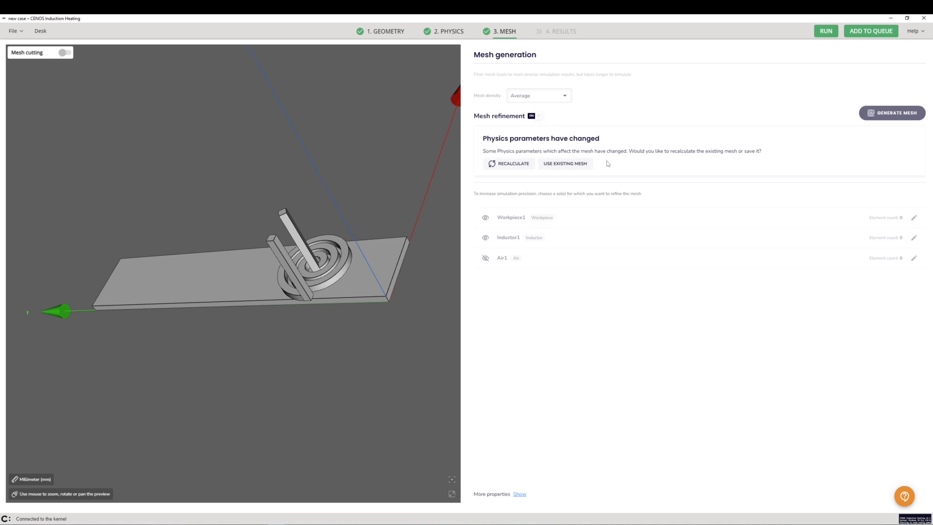
click(575, 165)
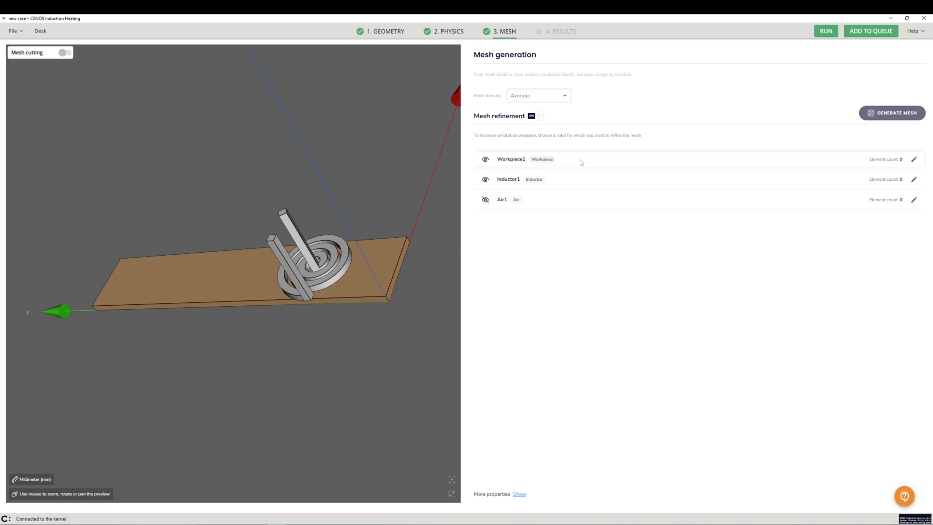
Set Workpiece1's mesh element edge length to 10 mm and return to the mesh overview.
click(581, 162)
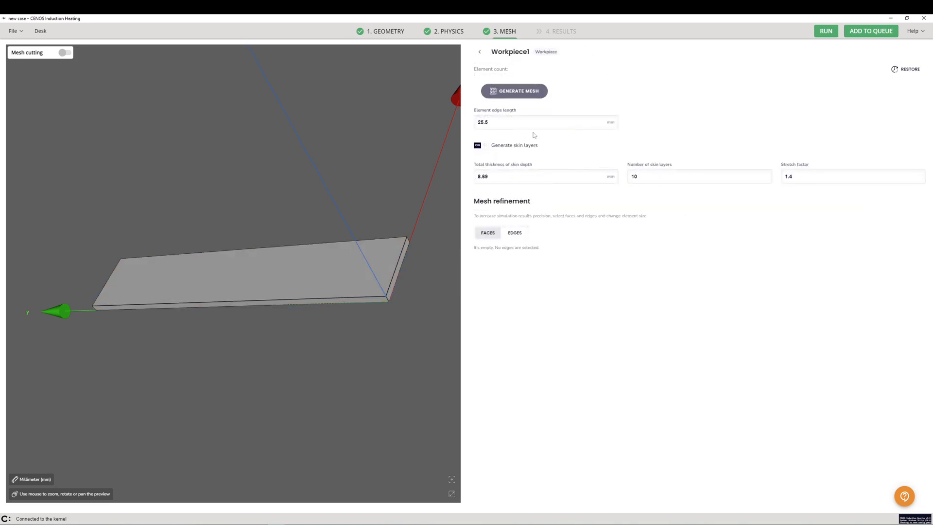
double_click(506, 124)
text(10)
click(479, 51)
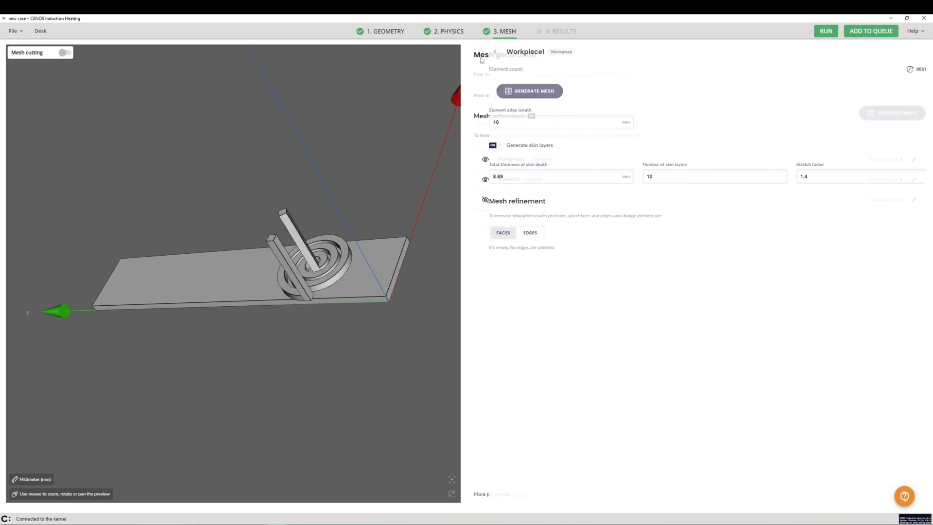
Generate the refined mesh for the workpiece, inductor and air, and run the simulation.
click(885, 118)
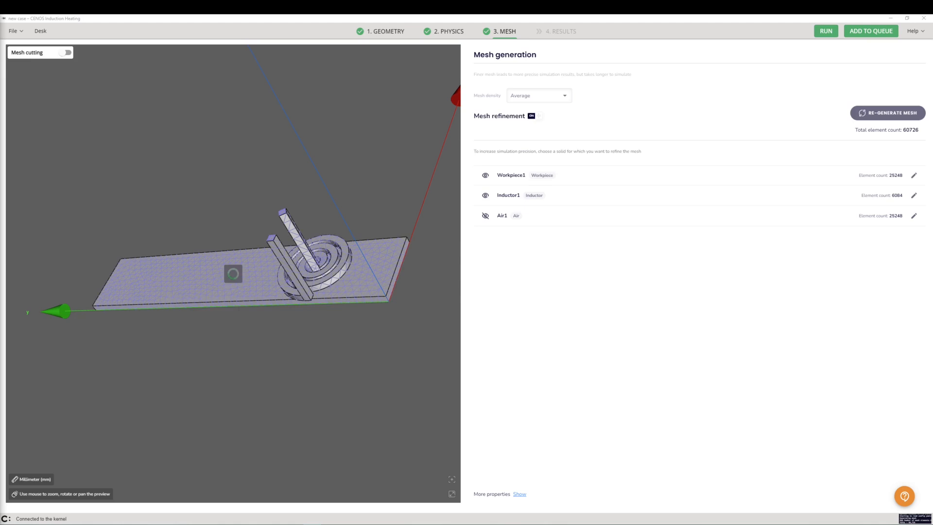
drag(241, 287, 308, 302)
drag(218, 298, 222, 303)
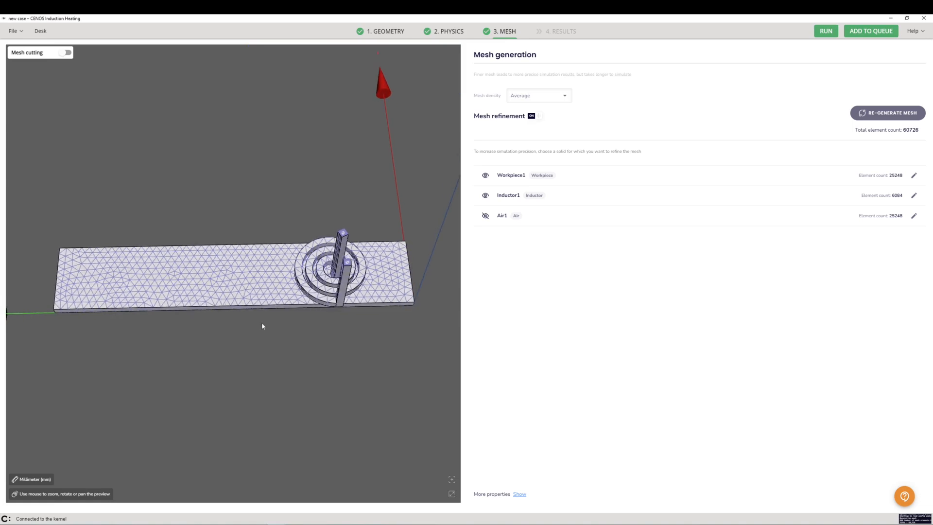
click(821, 34)
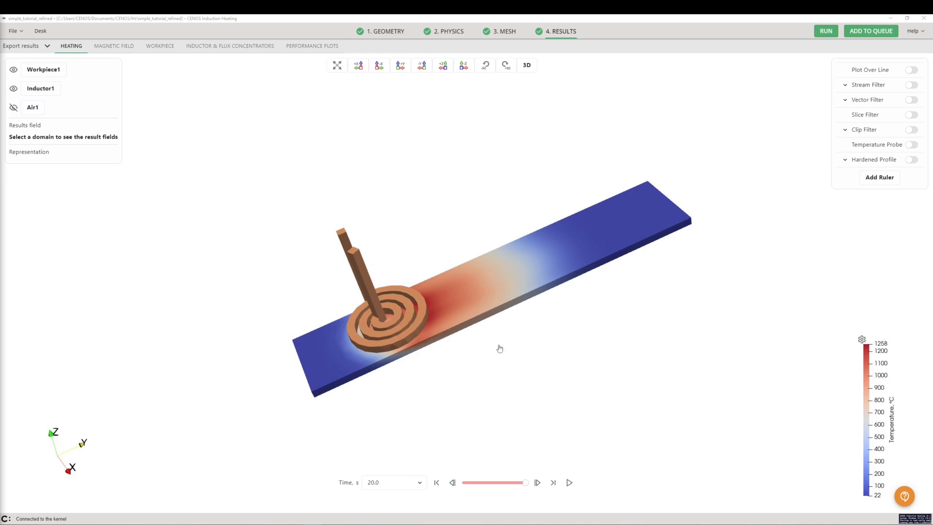
Change the color map of the temperature results to Jet.
drag(477, 332, 478, 335)
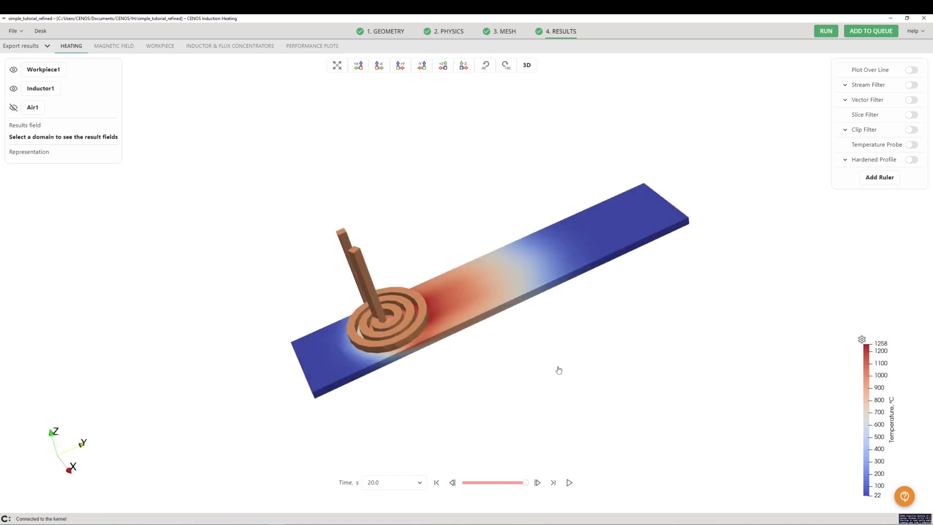
click(861, 340)
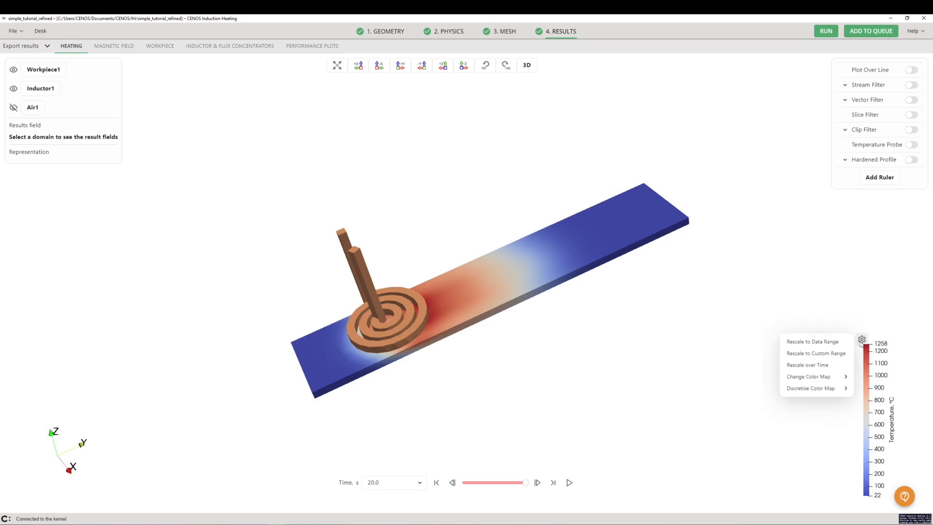
mouse_move(836, 376)
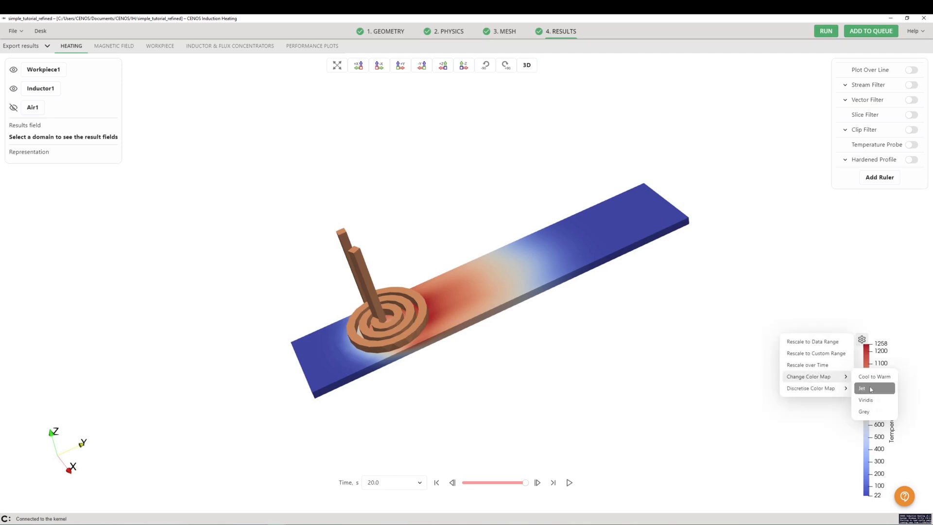
click(870, 389)
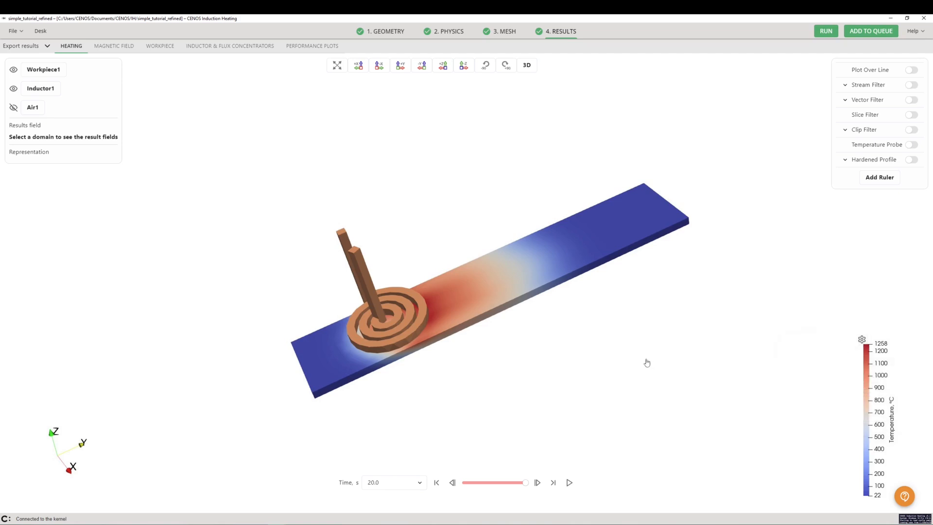